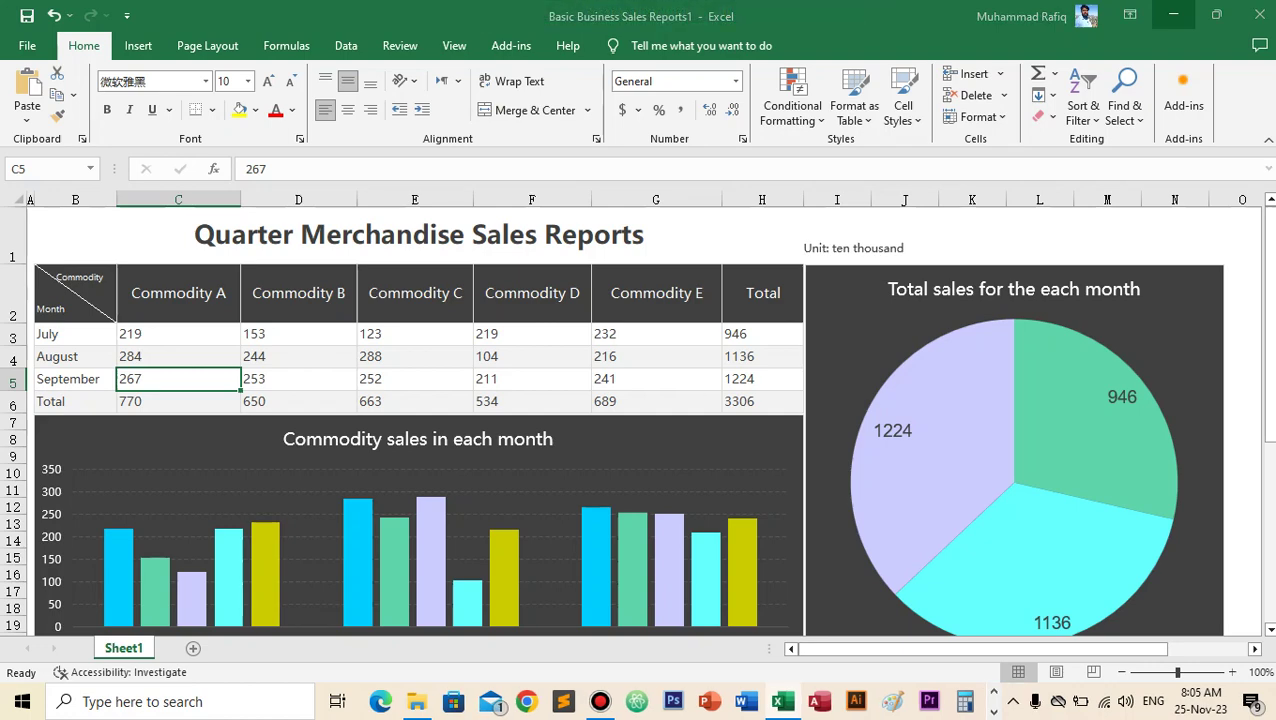
Bring up the Save As window and dismiss it unsaved, then scroll over the worksheet
key("F12")
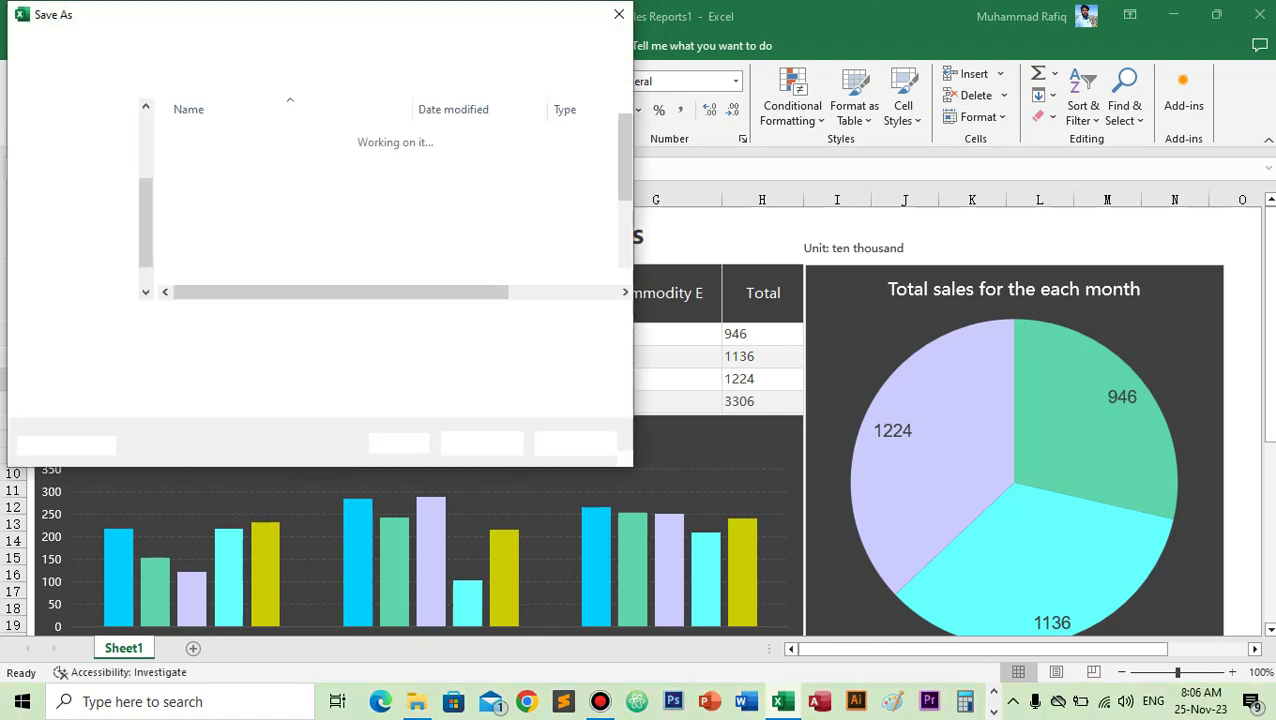
left_click(619, 14)
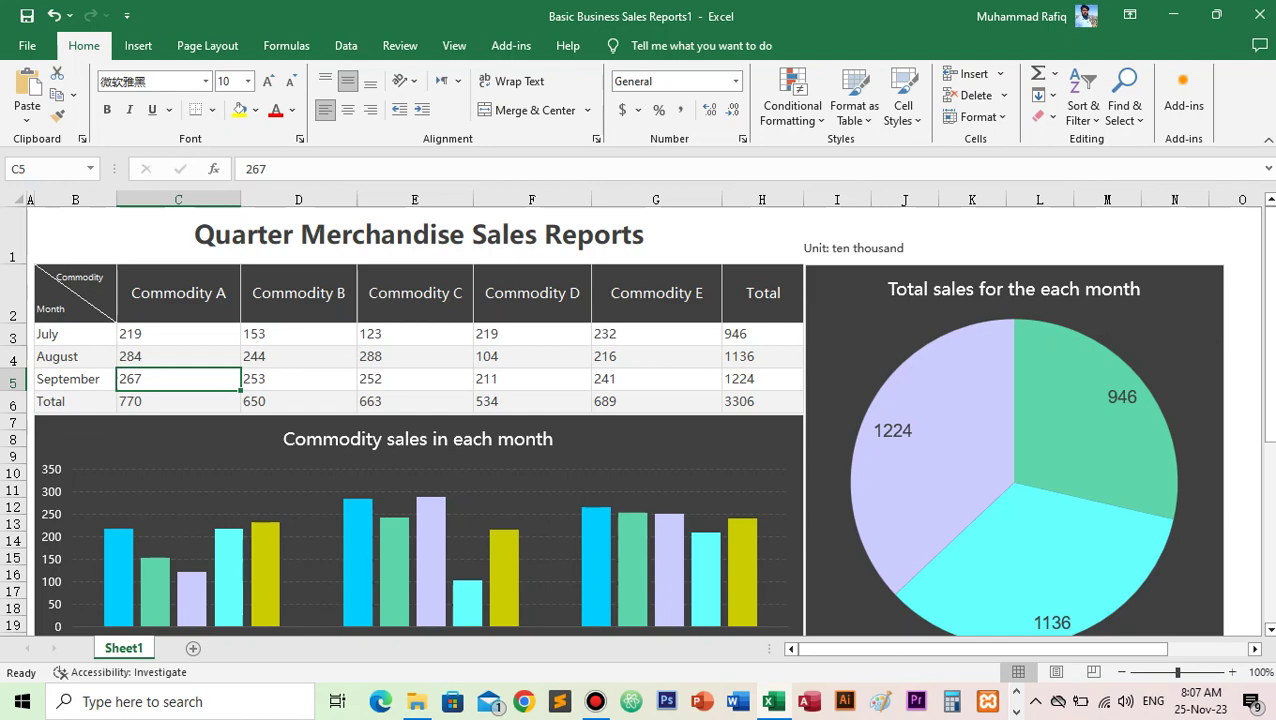
scroll(630, 410, "up", 2)
scroll(630, 410, "up", 1)
scroll(630, 410, "up", 1)
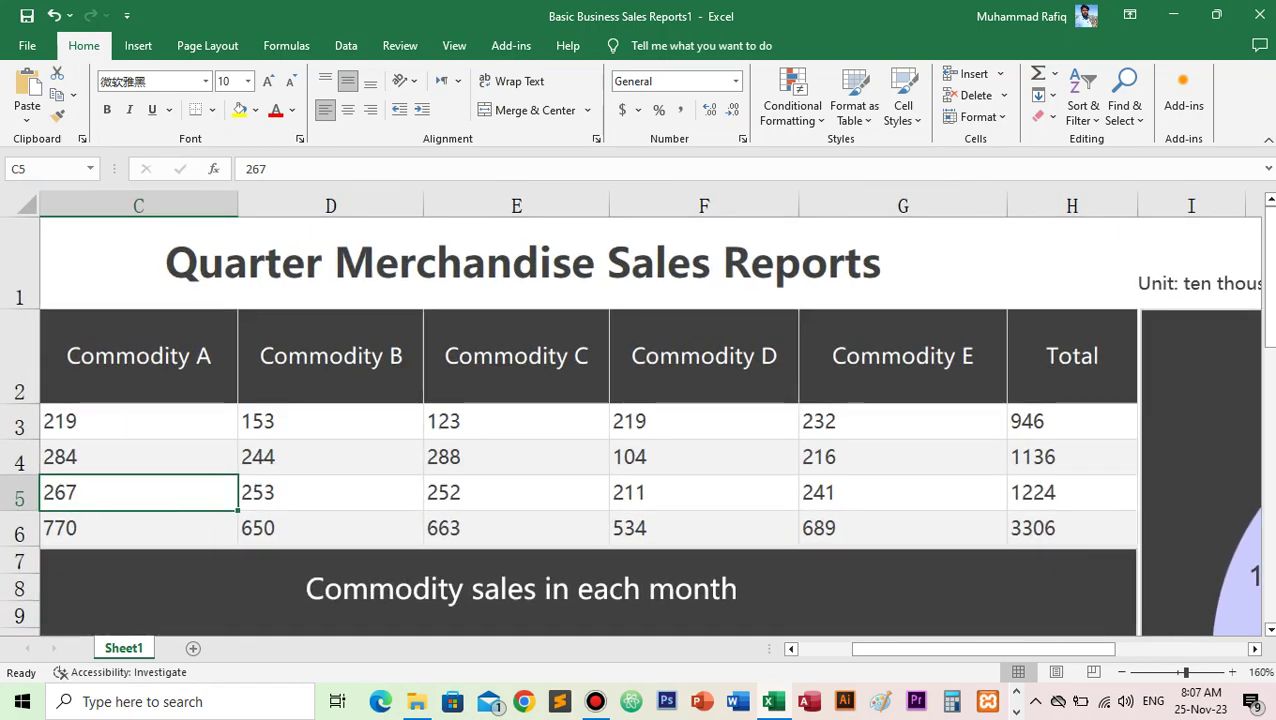
scroll(1050, 455, "down", 2)
scroll(1050, 455, "down", 1)
scroll(1050, 455, "down", 2)
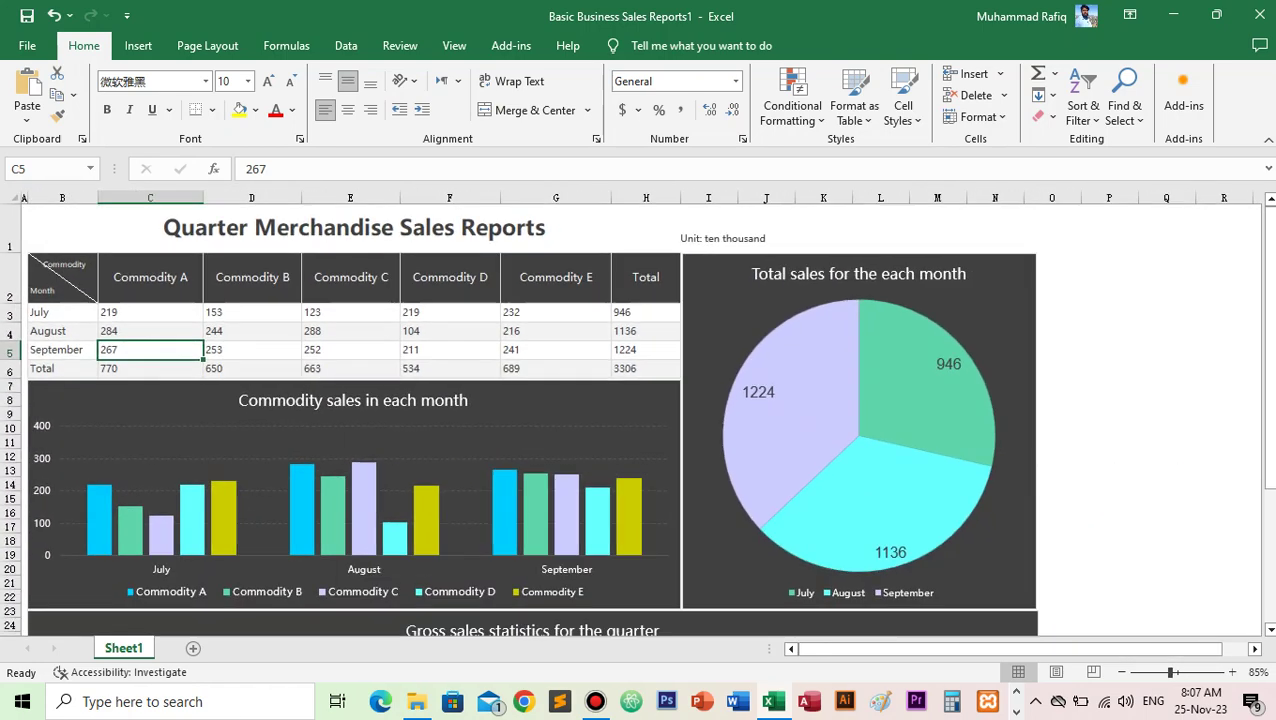
mouse_move(885, 410)
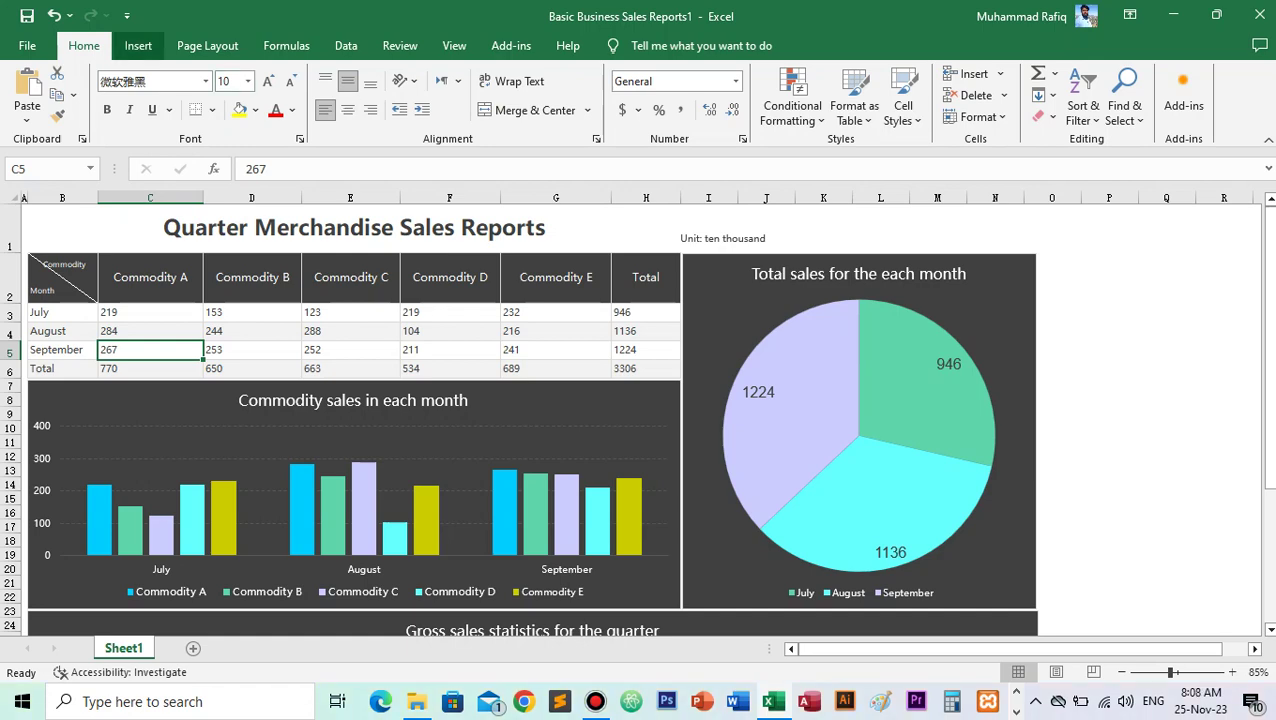
Browse the column chart types without inserting one, then select the 'Commodity sales in each month' chart
left_click(138, 45)
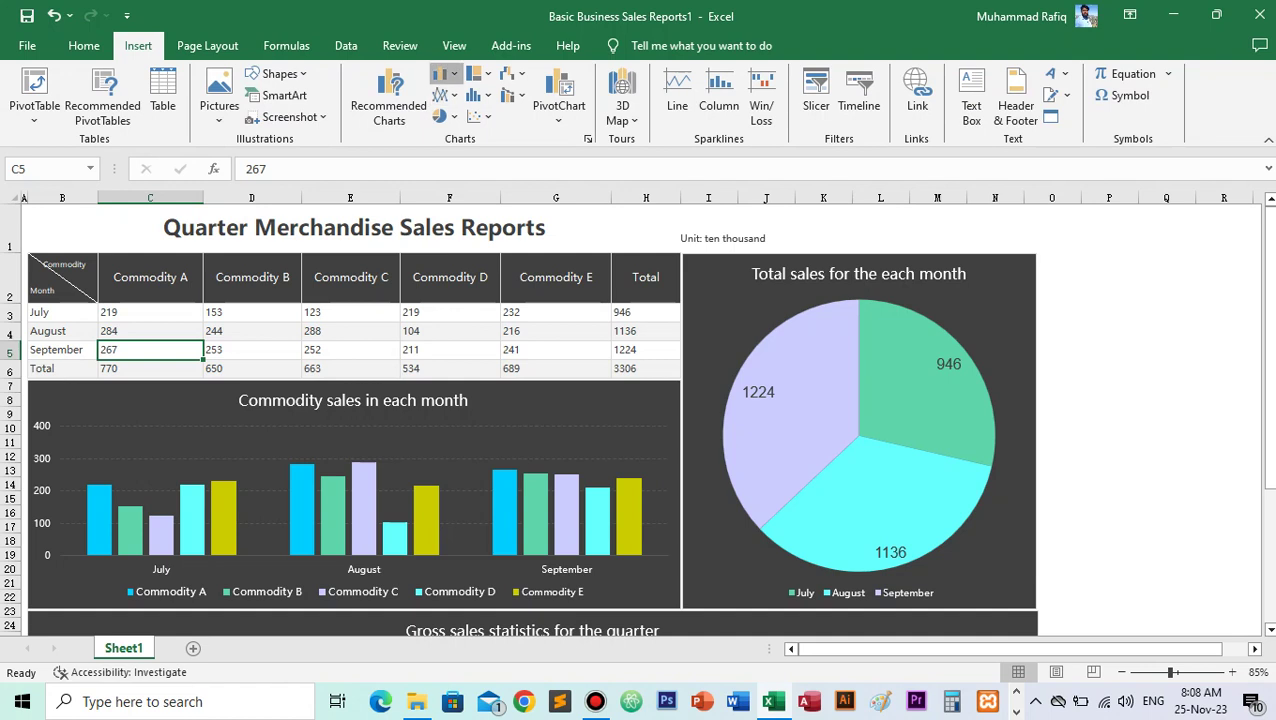
left_click(447, 74)
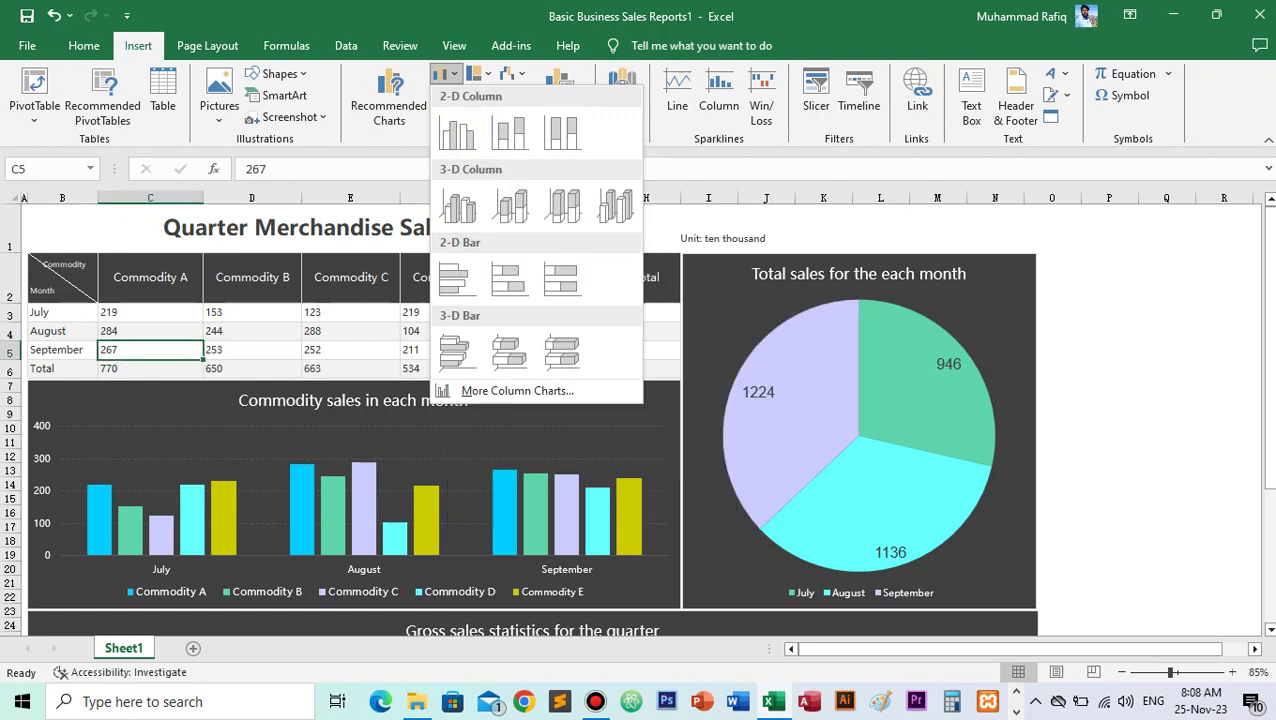
key("Escape")
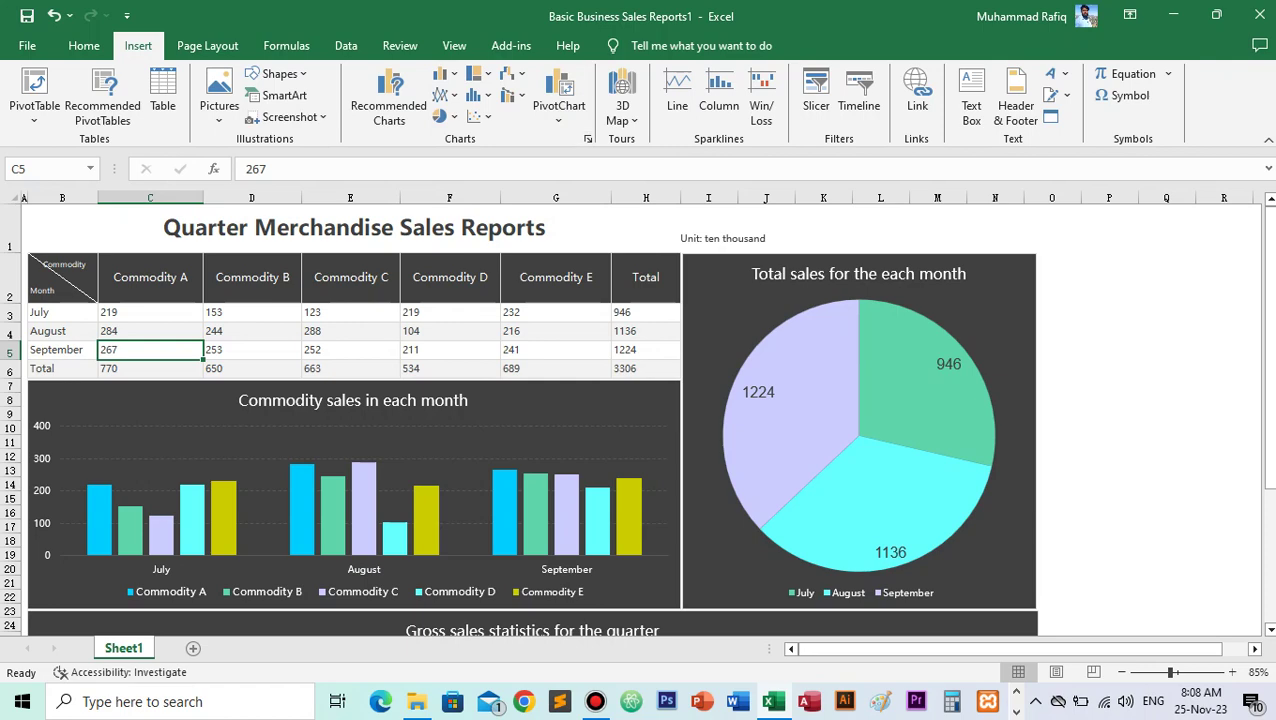
left_click(620, 400)
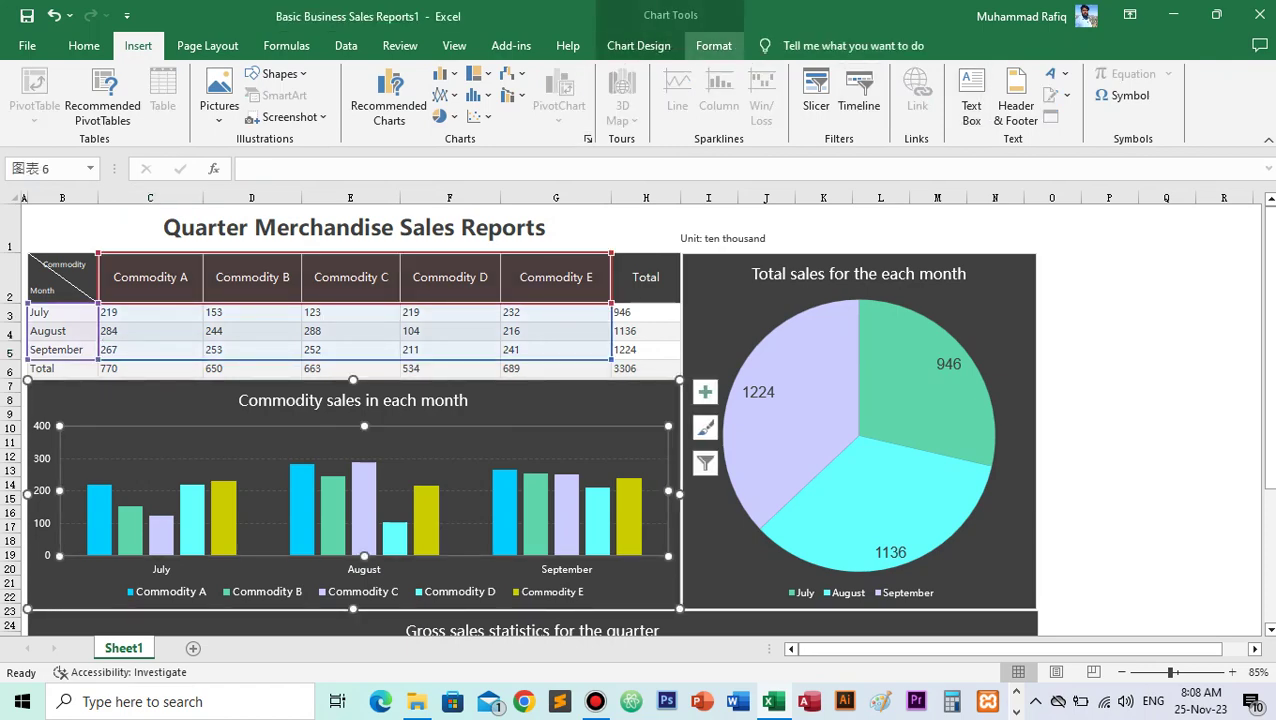
Confirm the chart draws from B2:G5 (Commodity A–E, July–September), leaving the data source unchanged
left_click(713, 45)
left_click(638, 45)
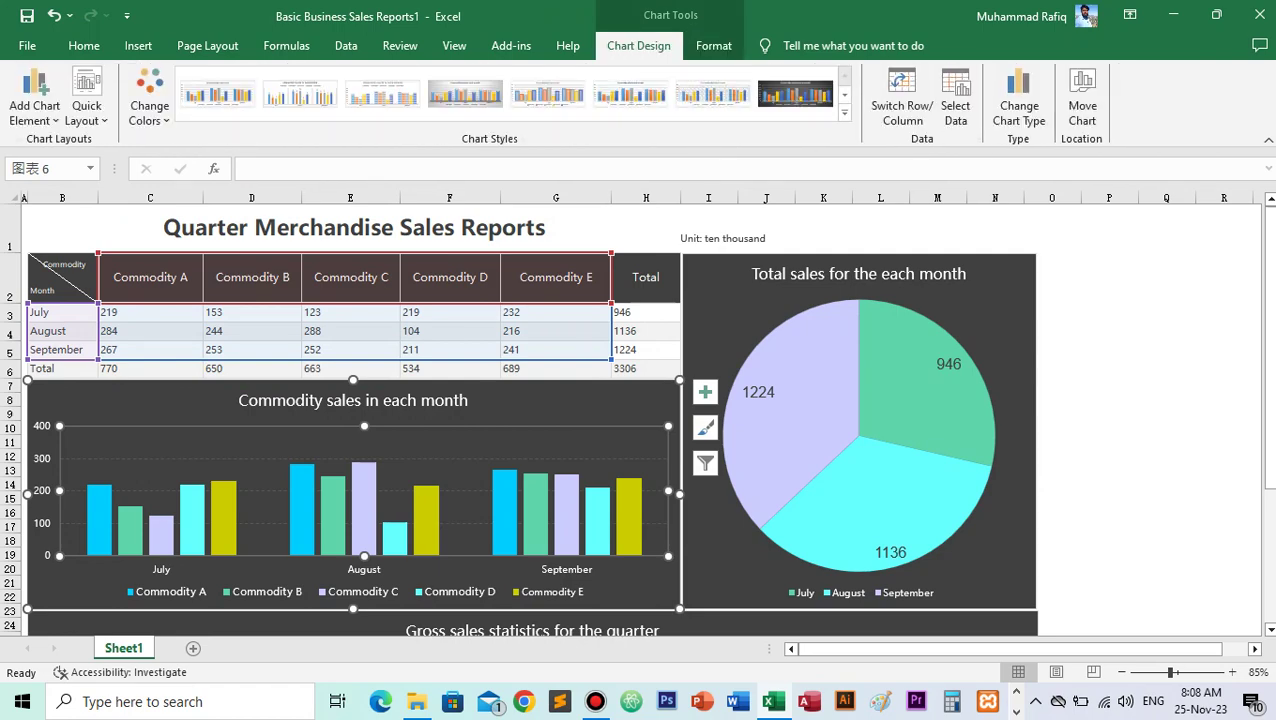
left_click(955, 105)
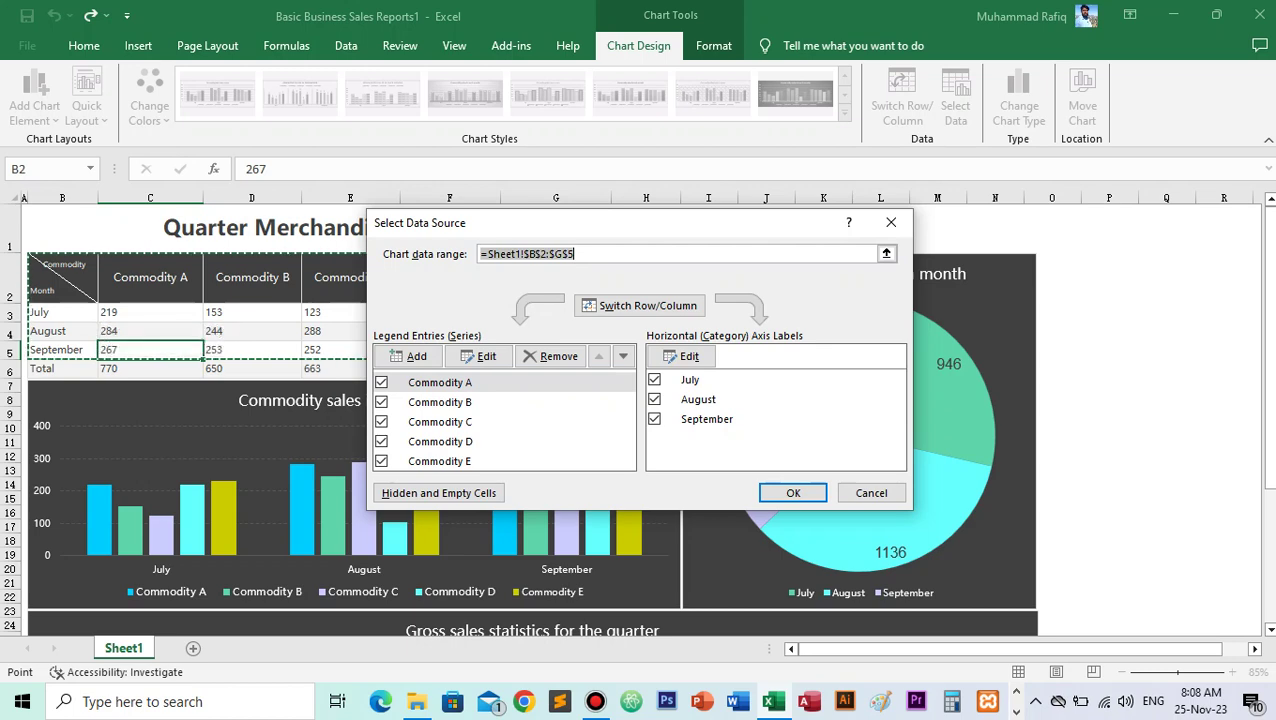
left_click(871, 492)
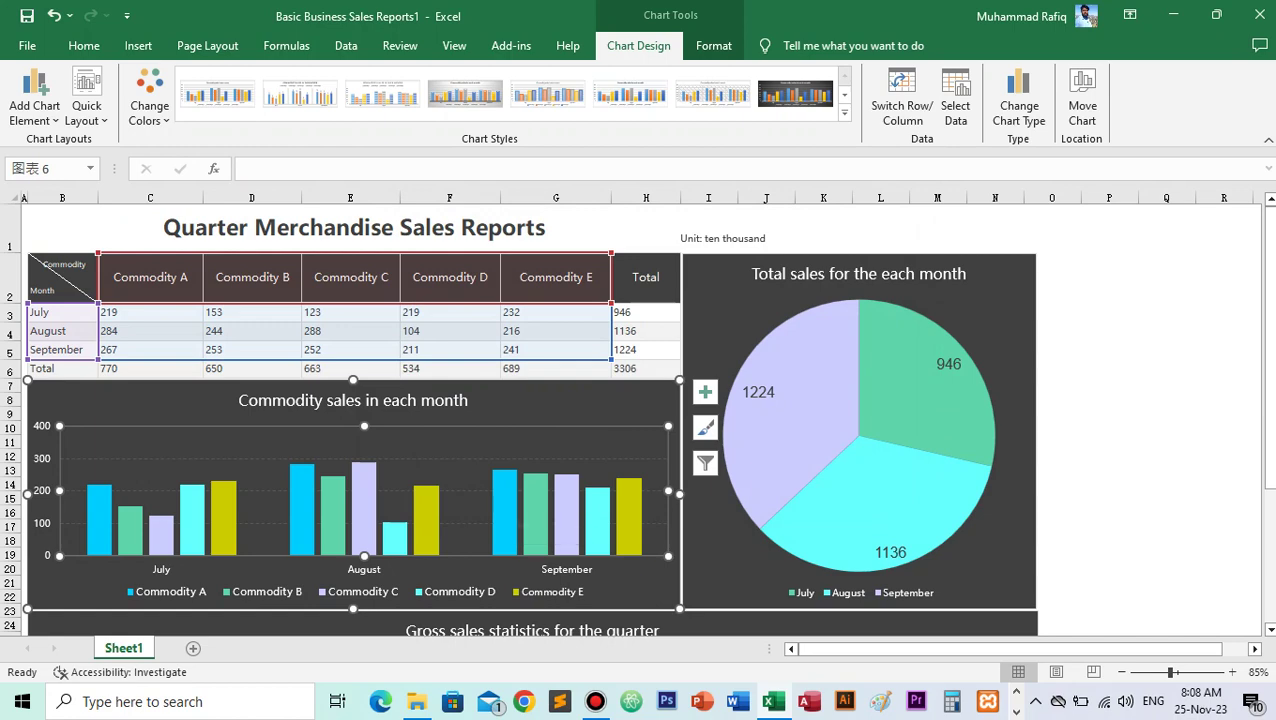
scroll(860, 515, "down", 2)
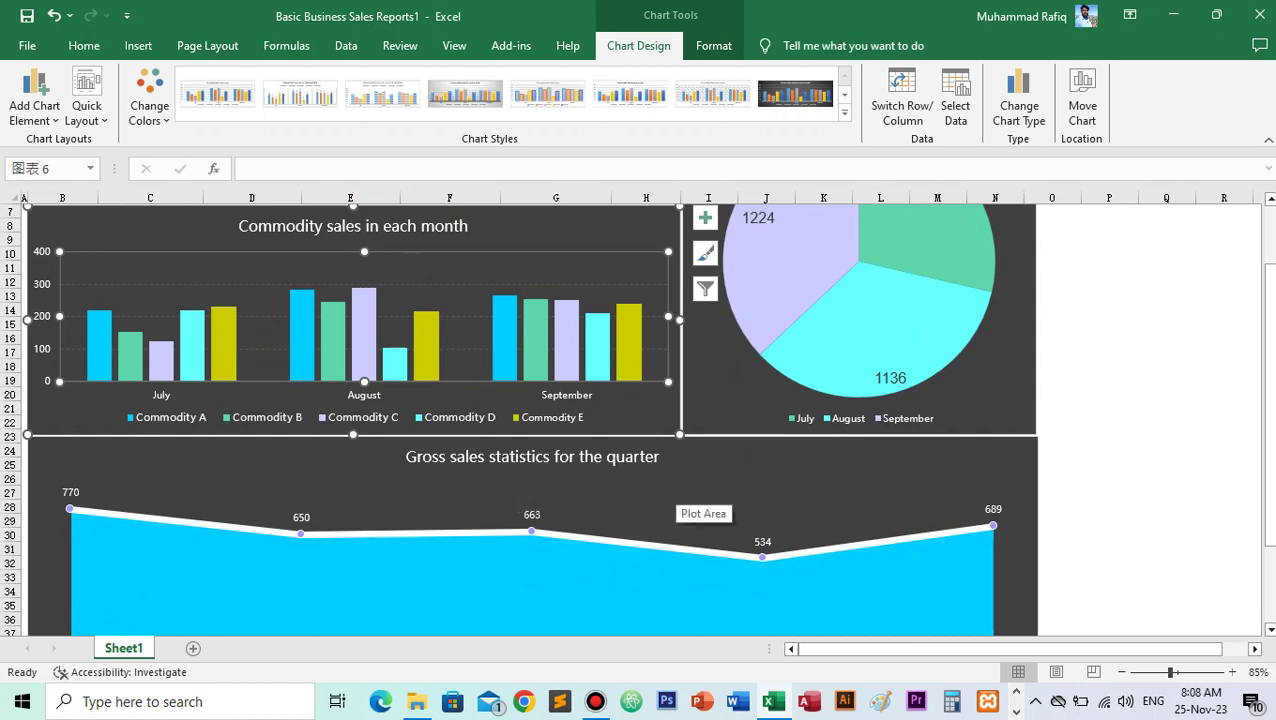
scroll(700, 495, "down", 2)
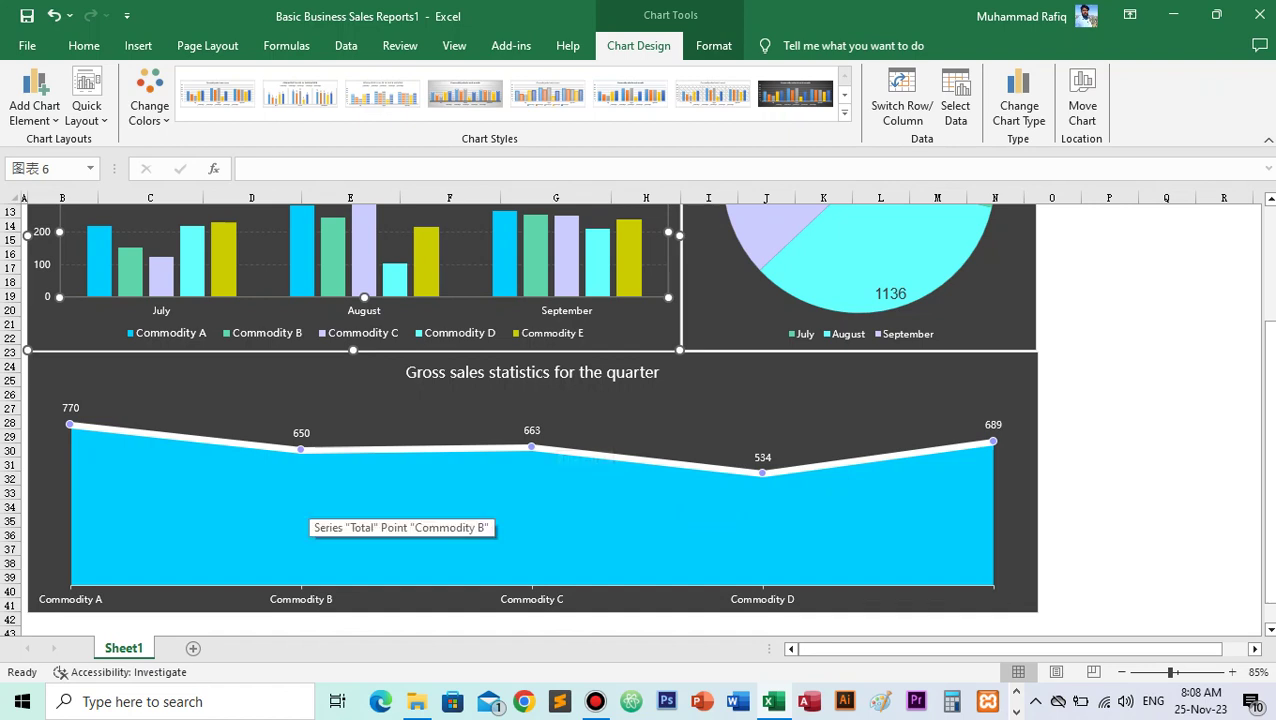
scroll(500, 495, "up", 1)
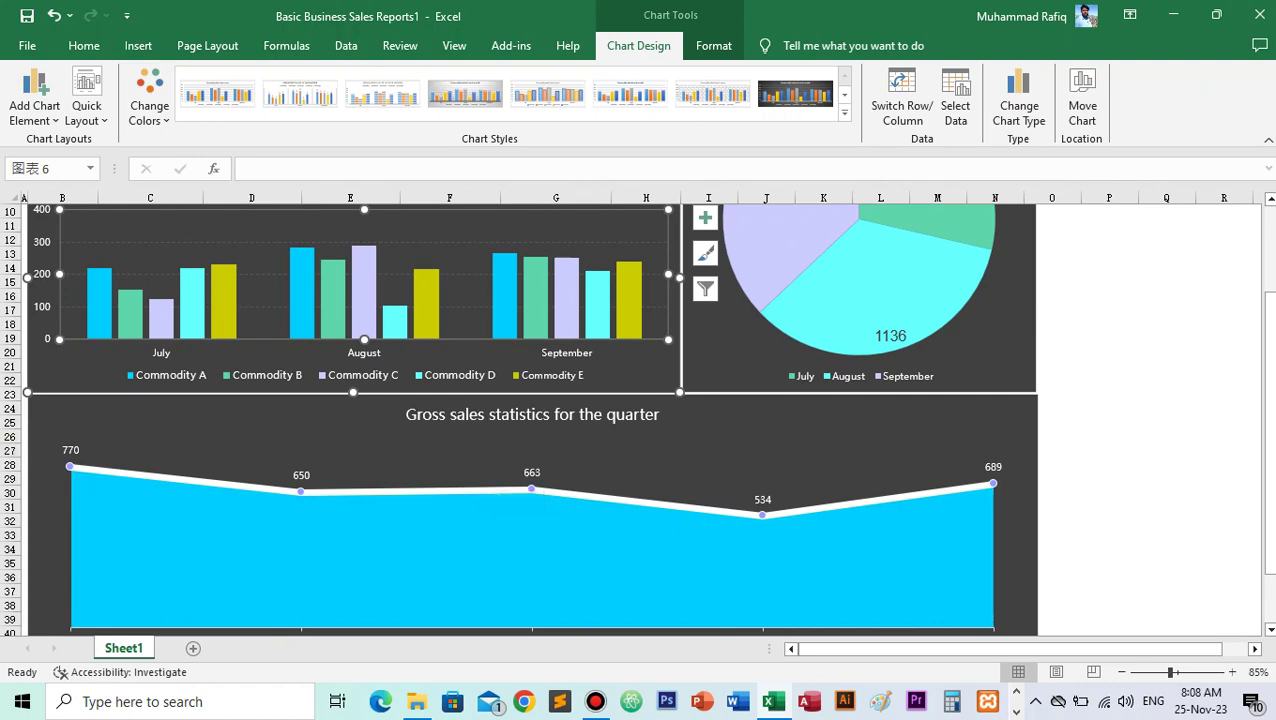
scroll(532, 560, "down", 2)
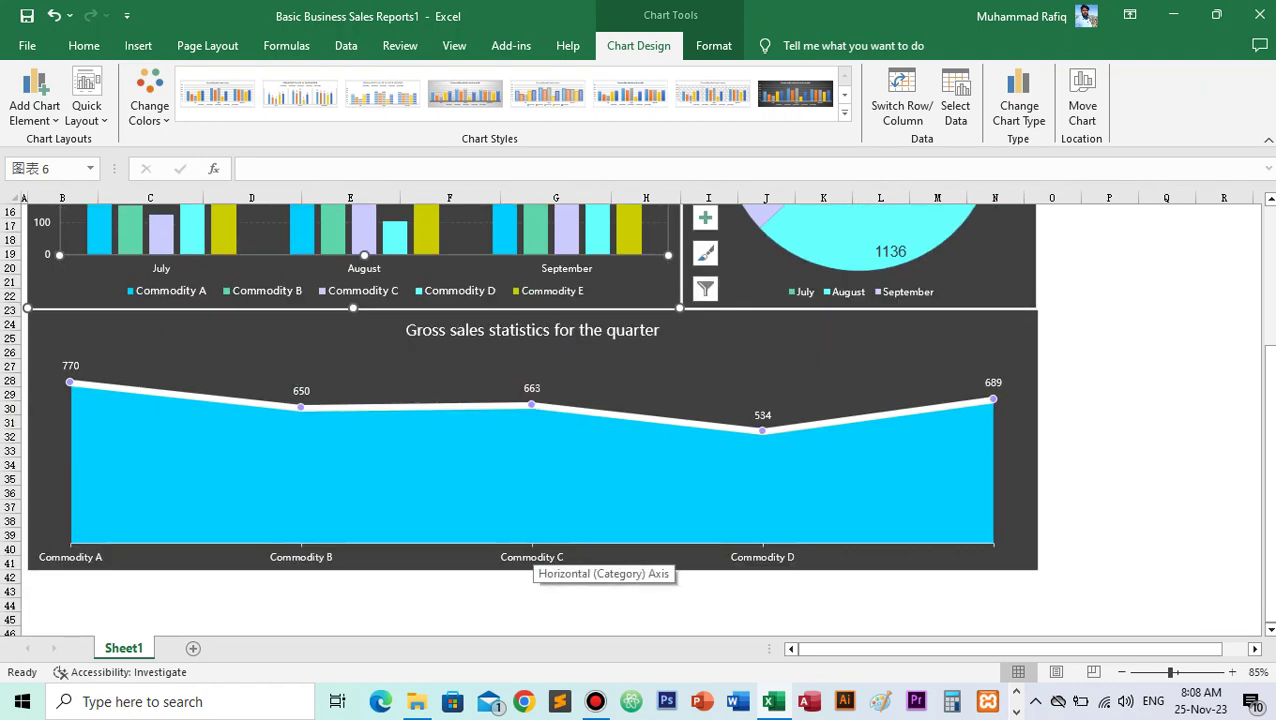
scroll(532, 560, "up", 1)
scroll(532, 560, "up", 3)
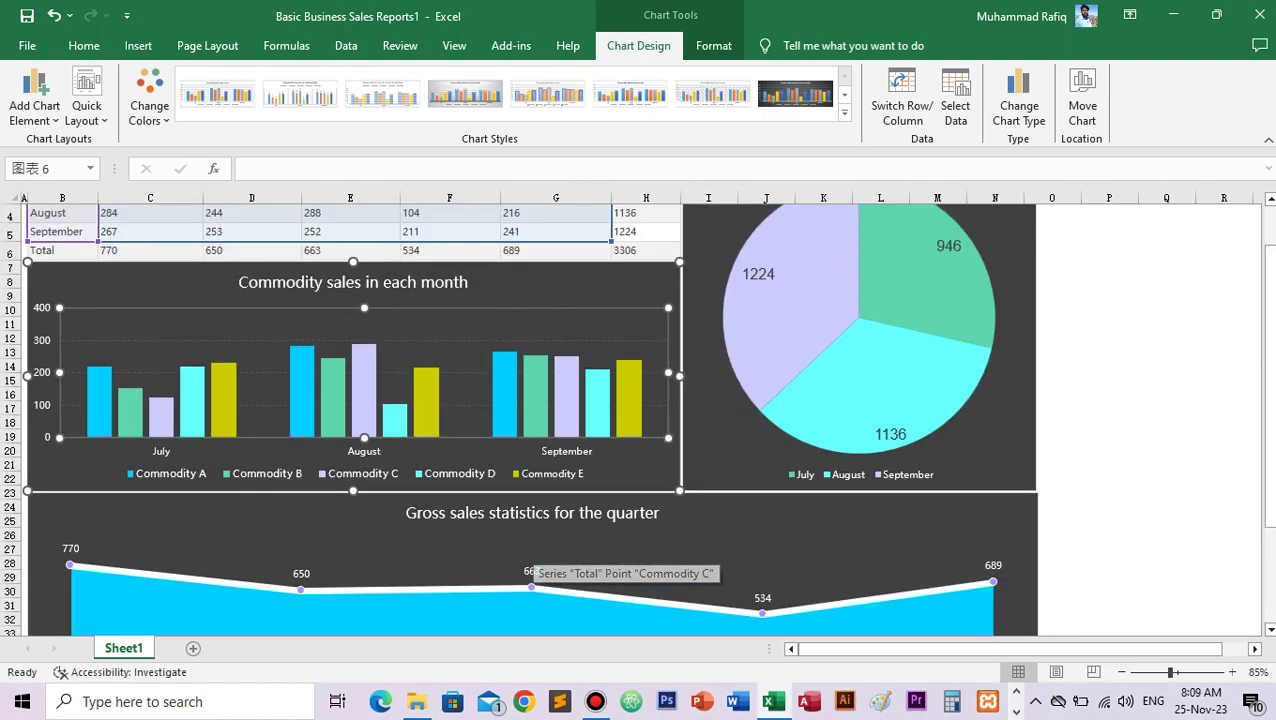
scroll(532, 560, "up", 1)
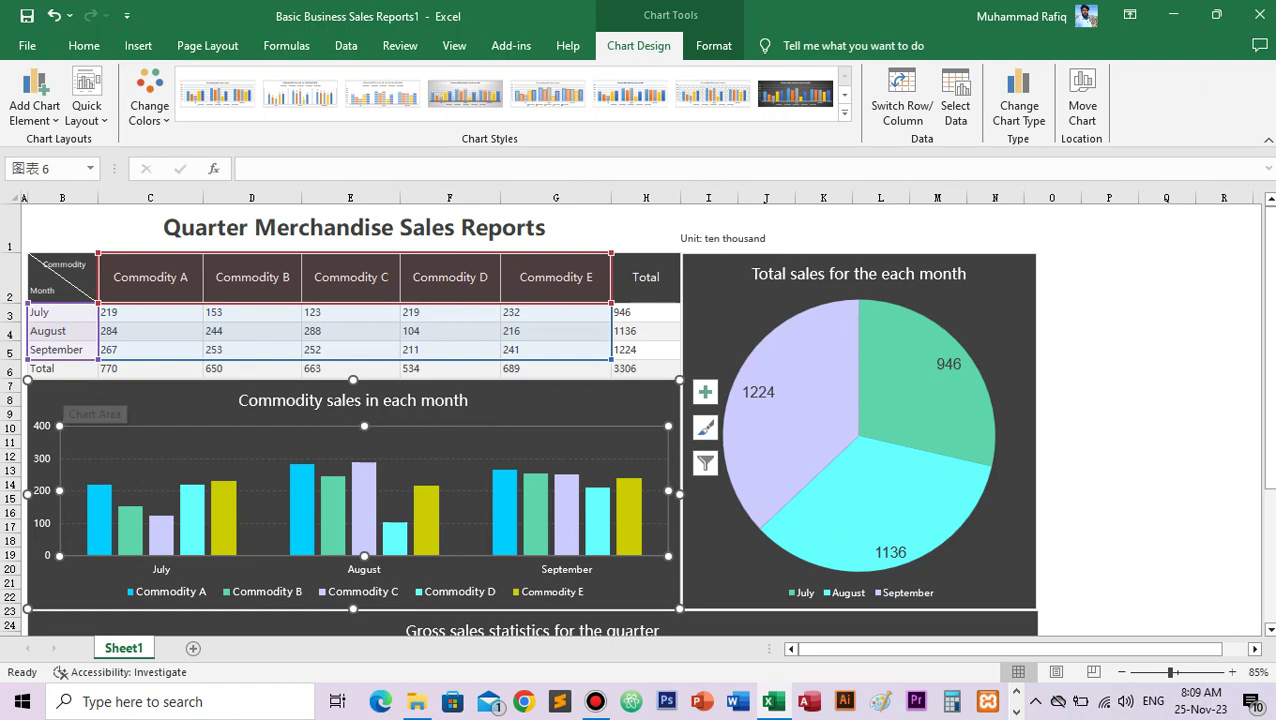
scroll(520, 420, "down", 3)
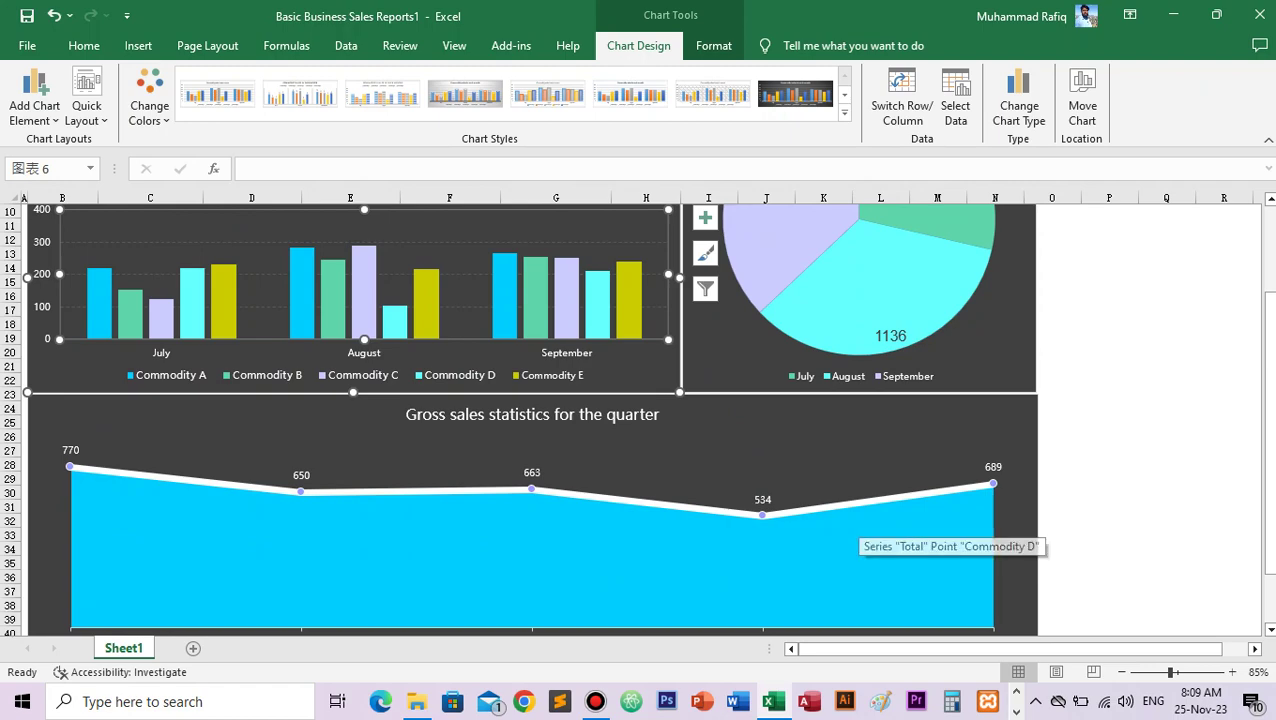
scroll(770, 540, "down", 2)
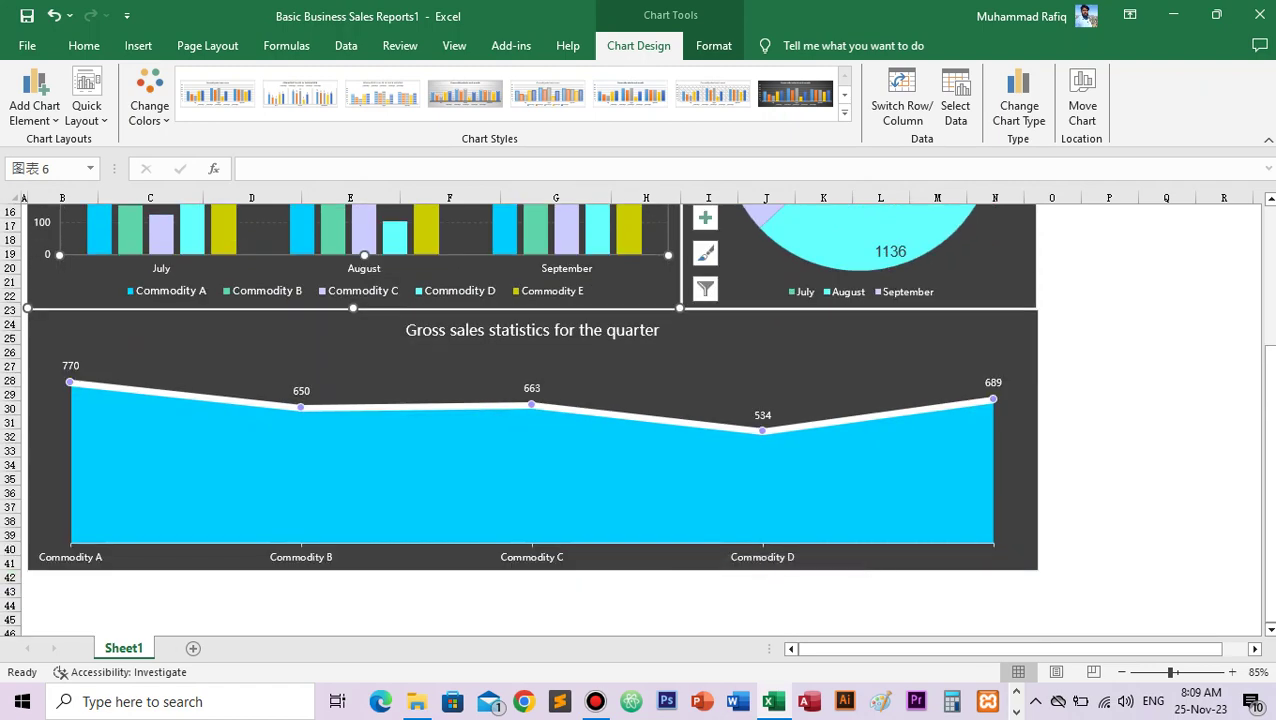
scroll(697, 508, "up", 4)
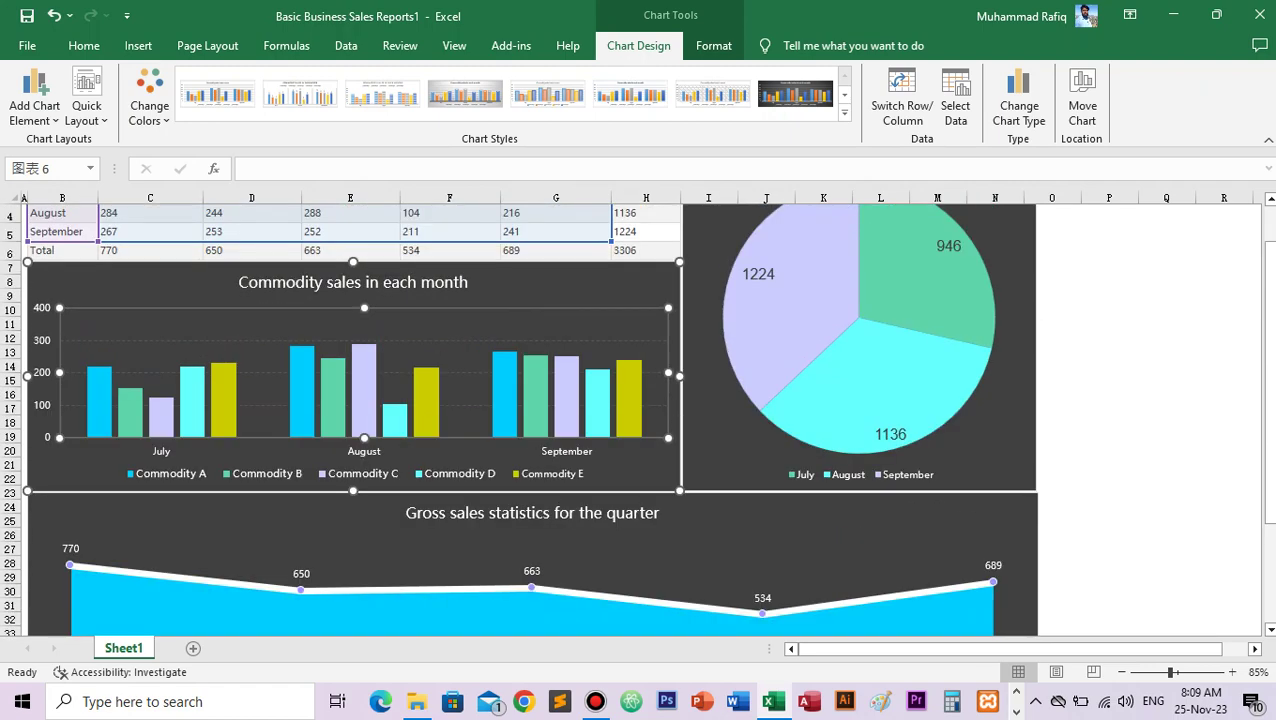
scroll(697, 508, "up", 1)
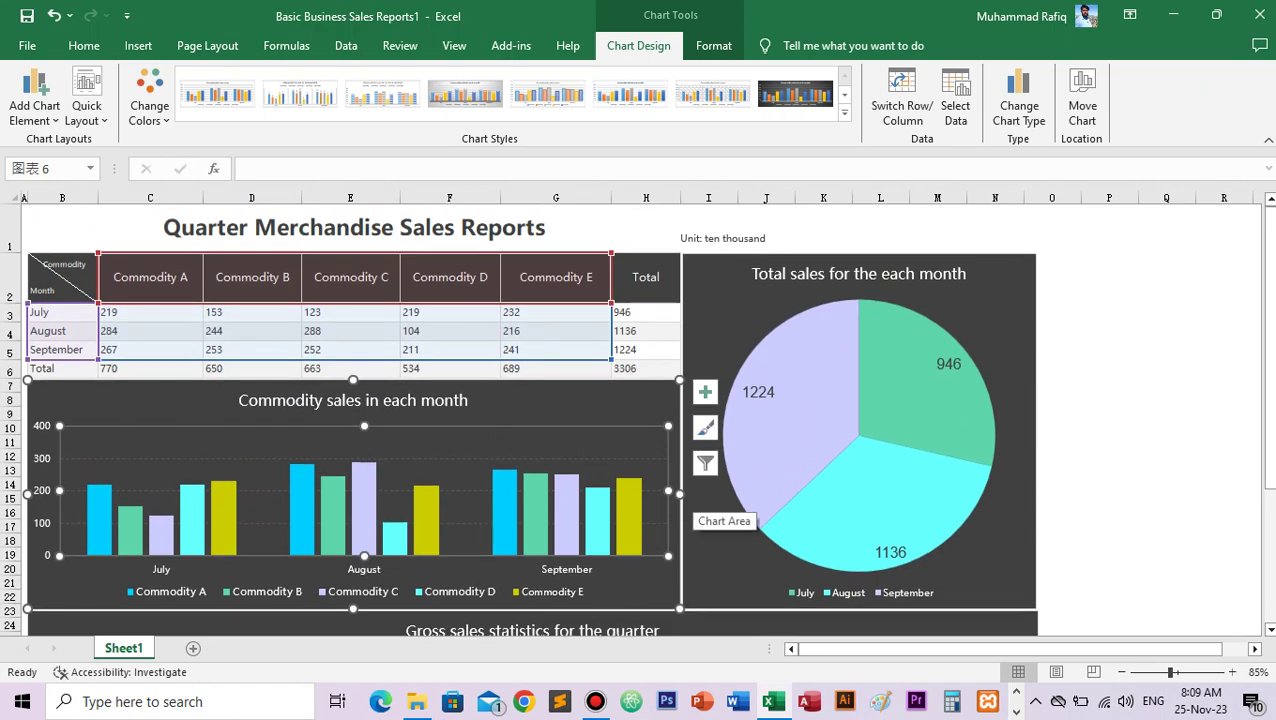
scroll(697, 510, "up", 4, "ctrl")
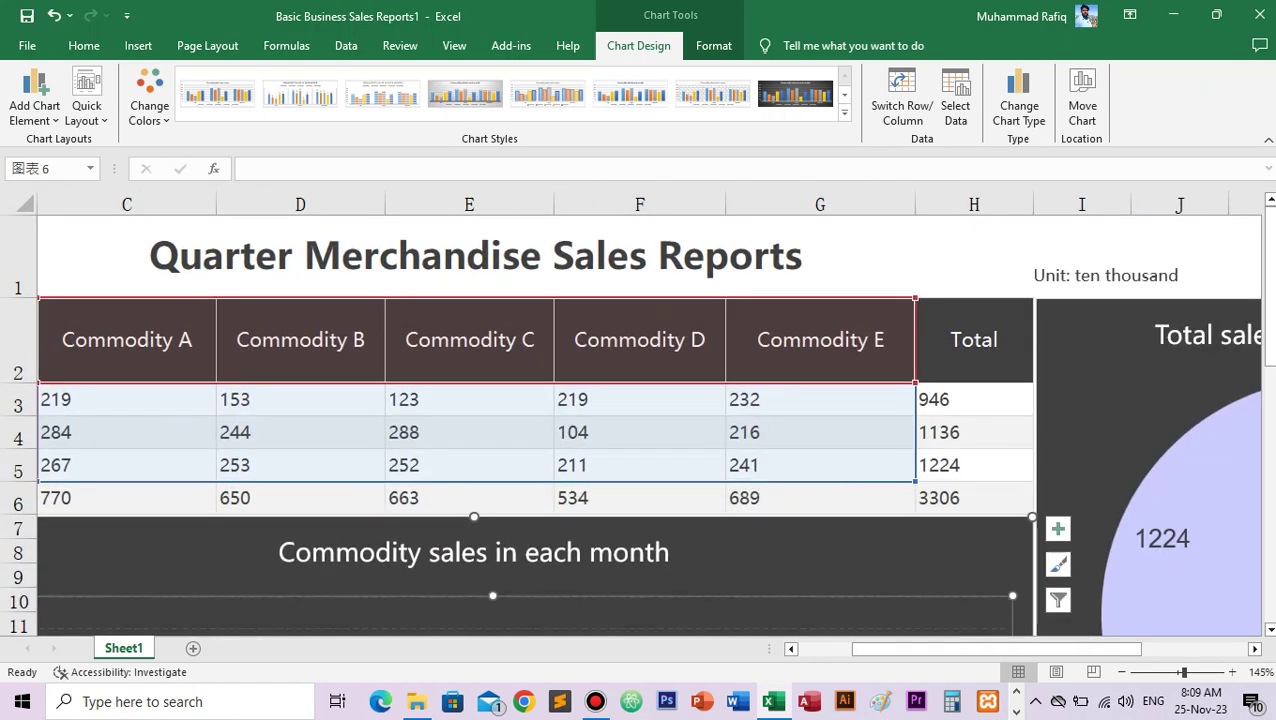
left_click_drag(1110, 648, 1057, 648)
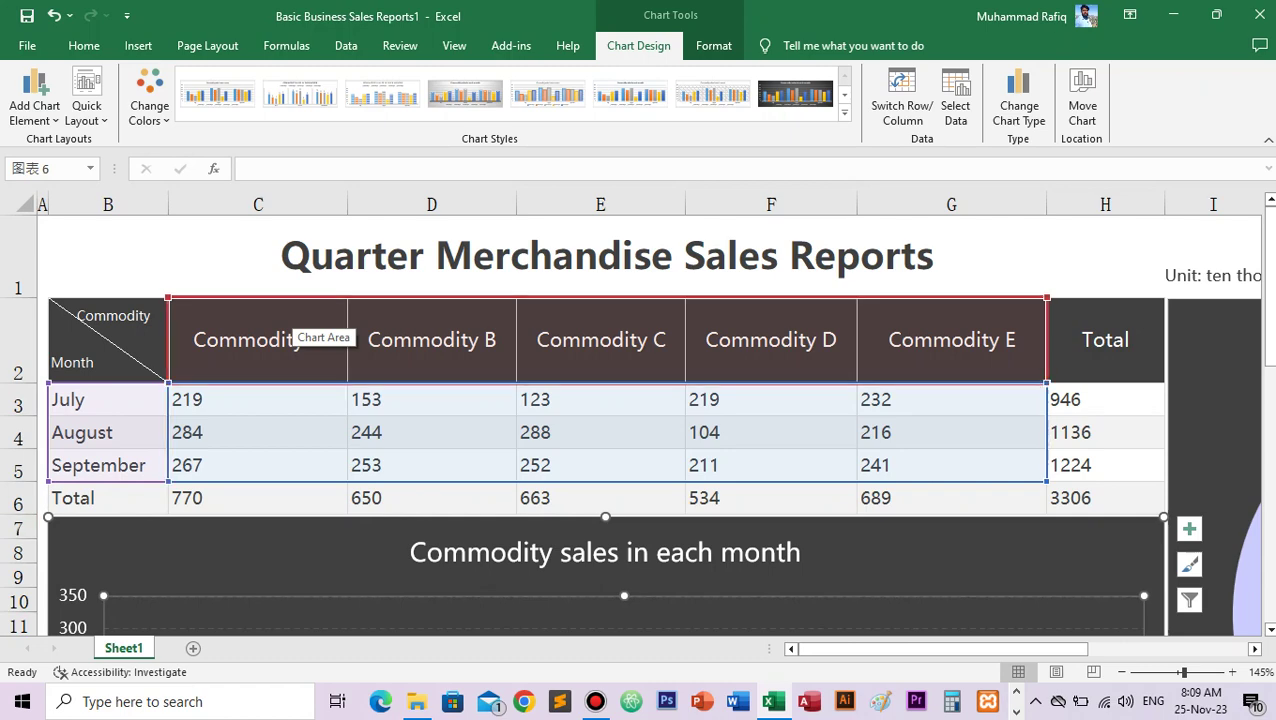
scroll(640, 410, "down", 3)
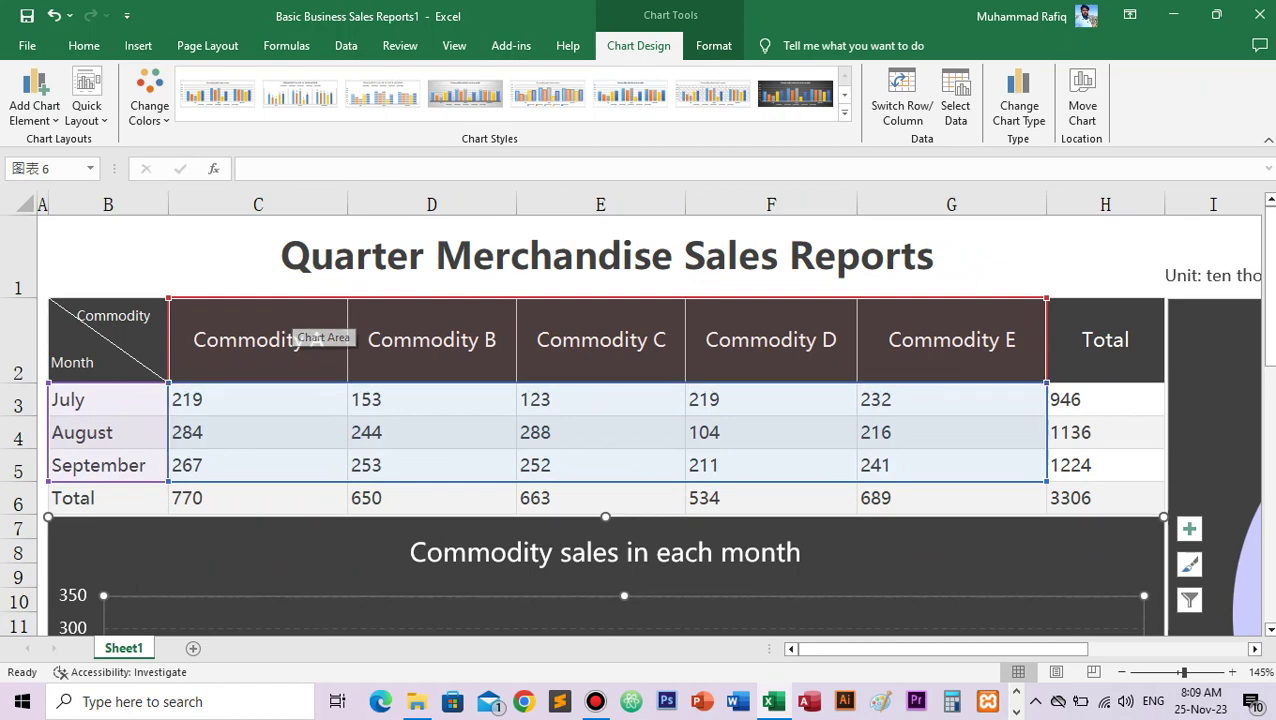
scroll(640, 420, "right", 3)
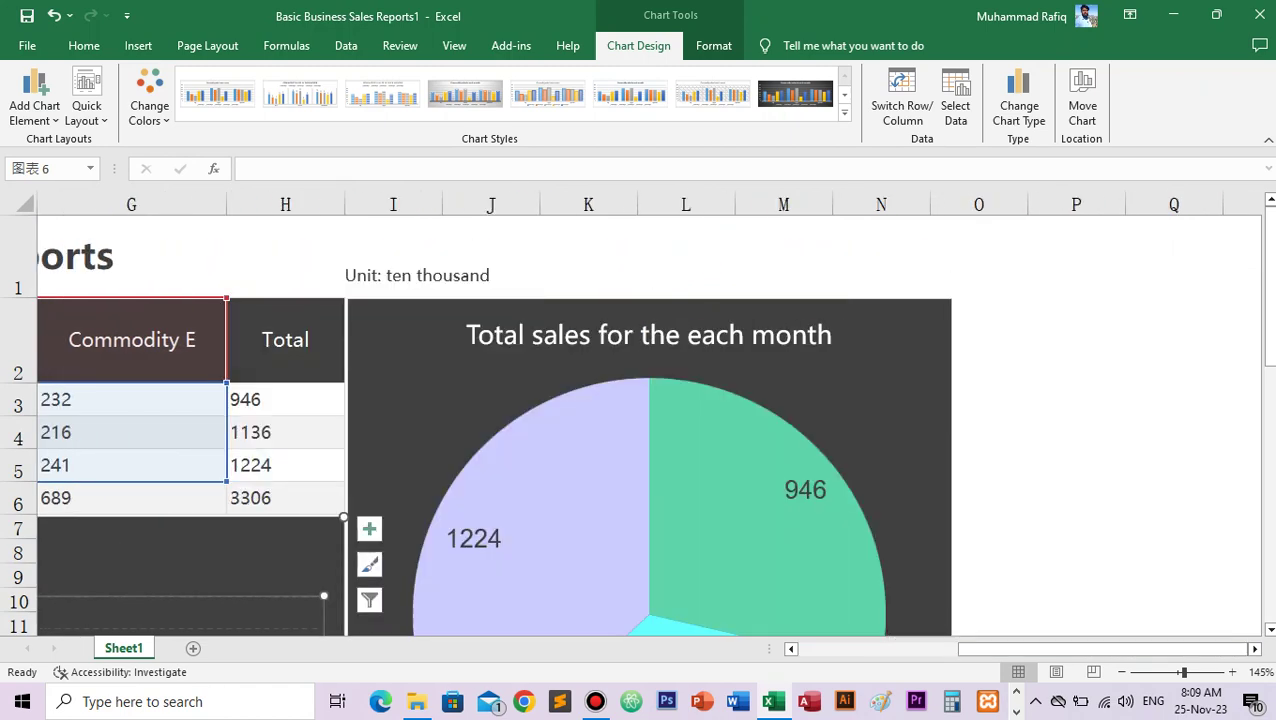
scroll(640, 420, "down", 4)
scroll(640, 420, "up", 2)
scroll(640, 420, "up", 2)
scroll(640, 420, "down", 2)
scroll(640, 420, "up", 1)
scroll(640, 420, "up", 2)
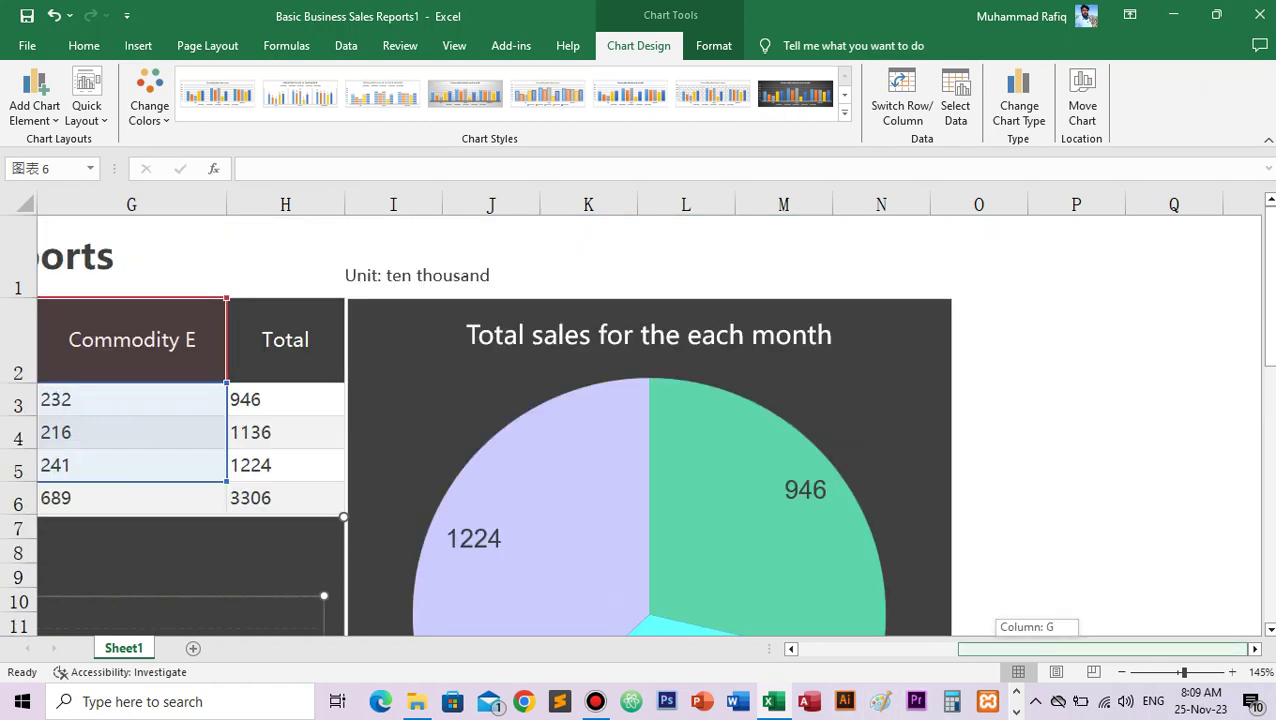
left_click_drag(1100, 648, 968, 648)
scroll(640, 420, "down", 4)
scroll(645, 540, "up", 2)
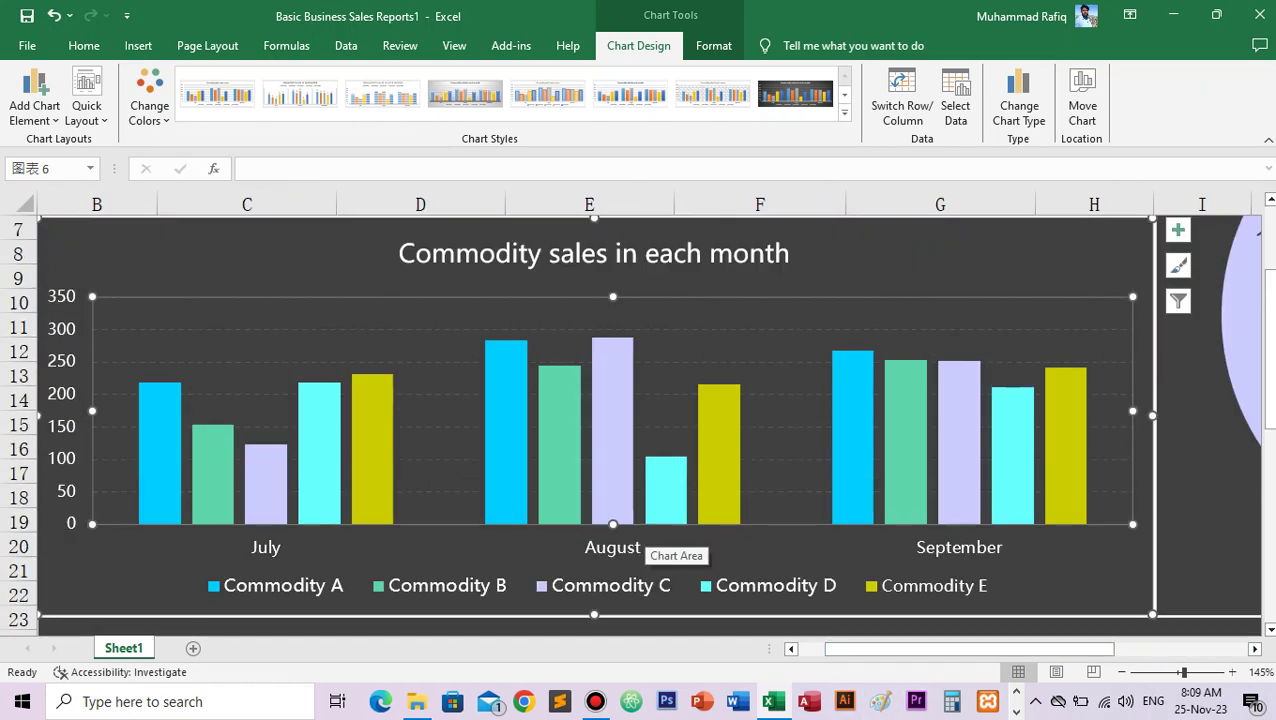
scroll(645, 540, "down", 1)
scroll(645, 548, "down", 2)
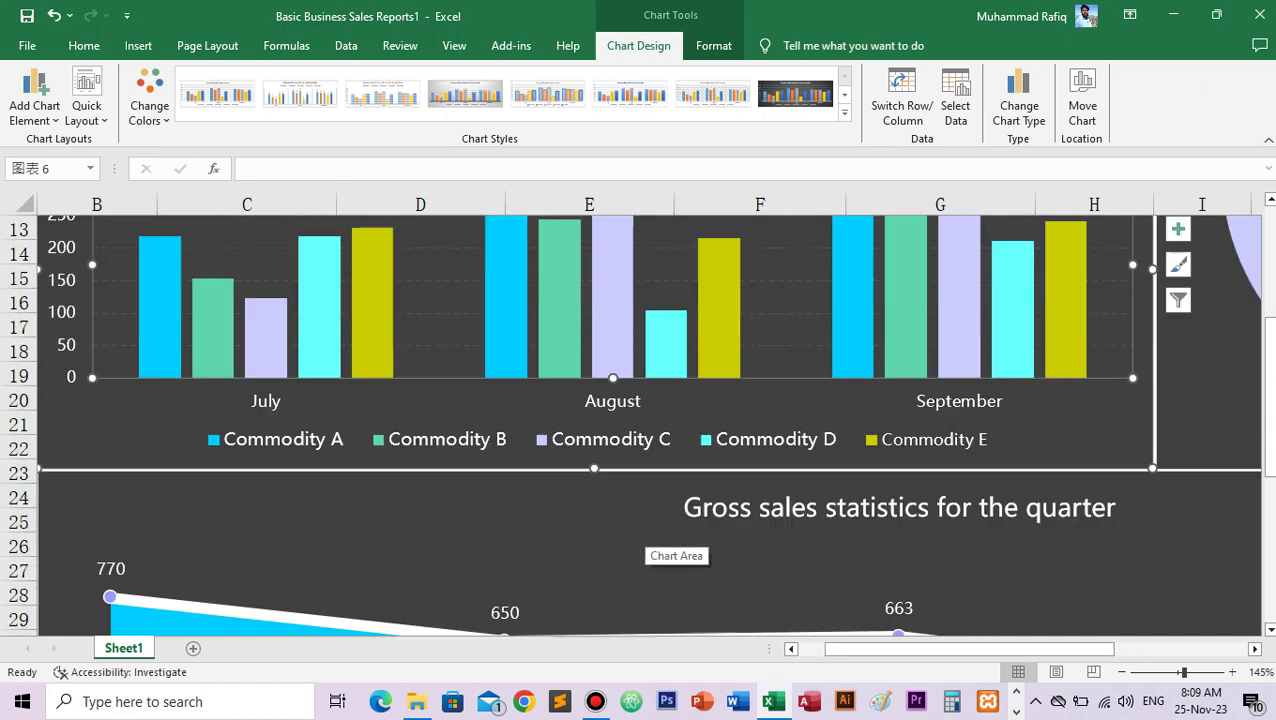
scroll(645, 548, "down", 2)
scroll(645, 548, "up", 2)
scroll(645, 548, "down", 3)
scroll(645, 420, "down", 3)
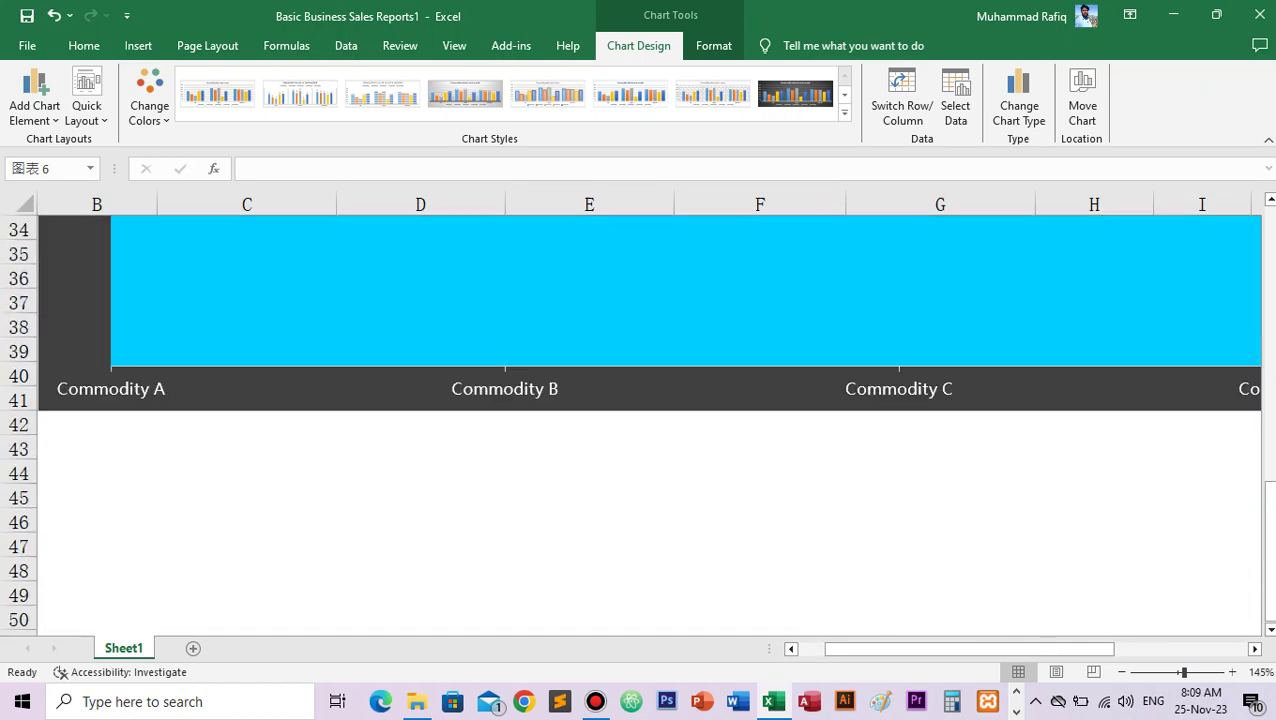
scroll(645, 420, "up", 3)
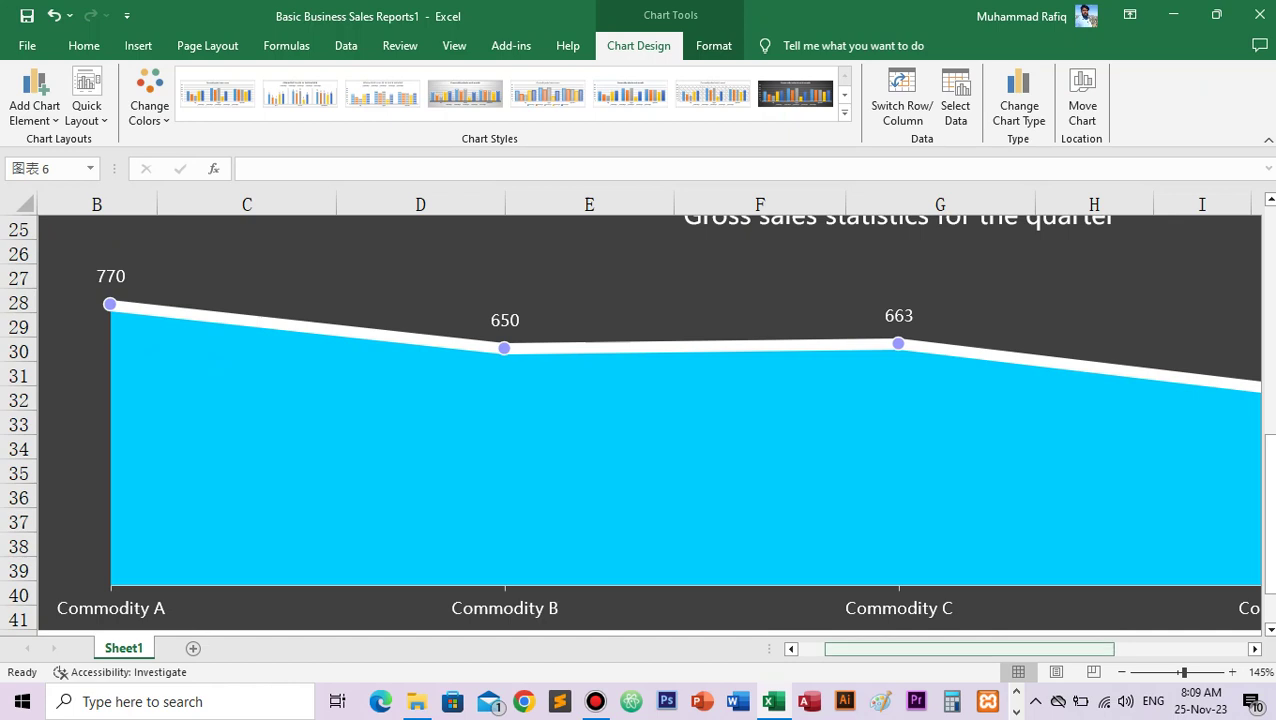
left_click_drag(960, 649, 940, 649)
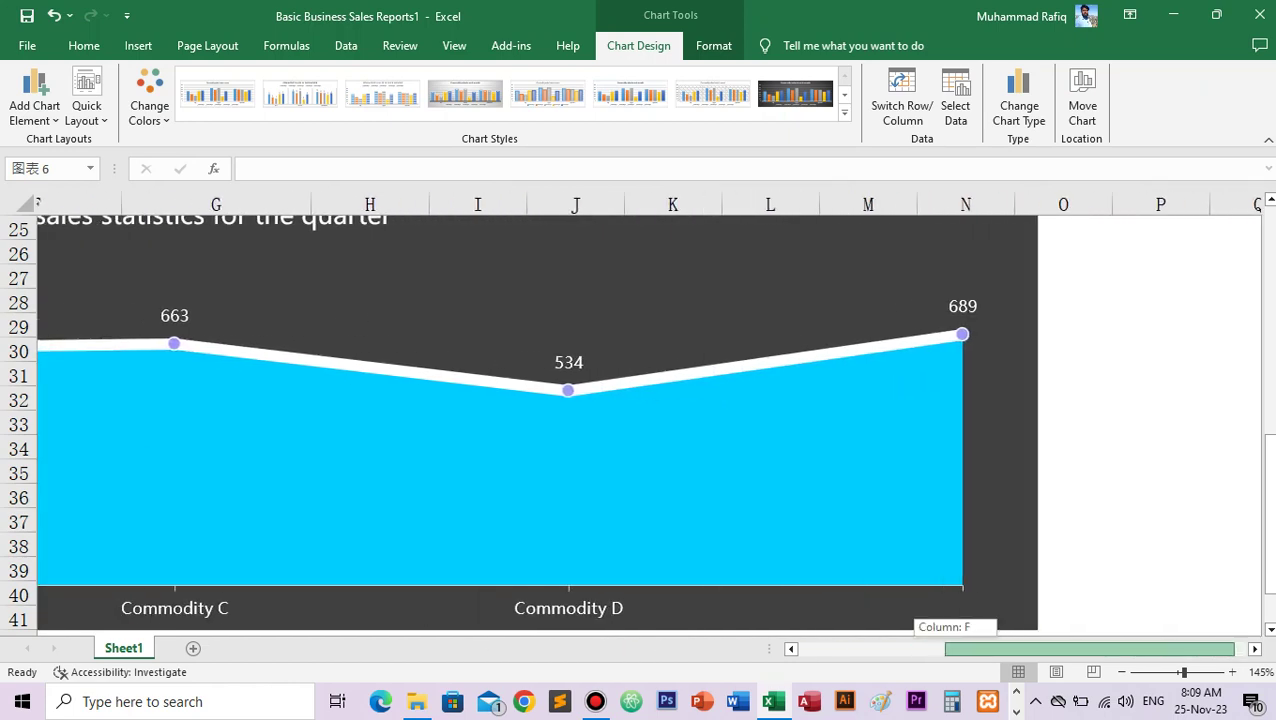
left_click_drag(945, 649, 1105, 649)
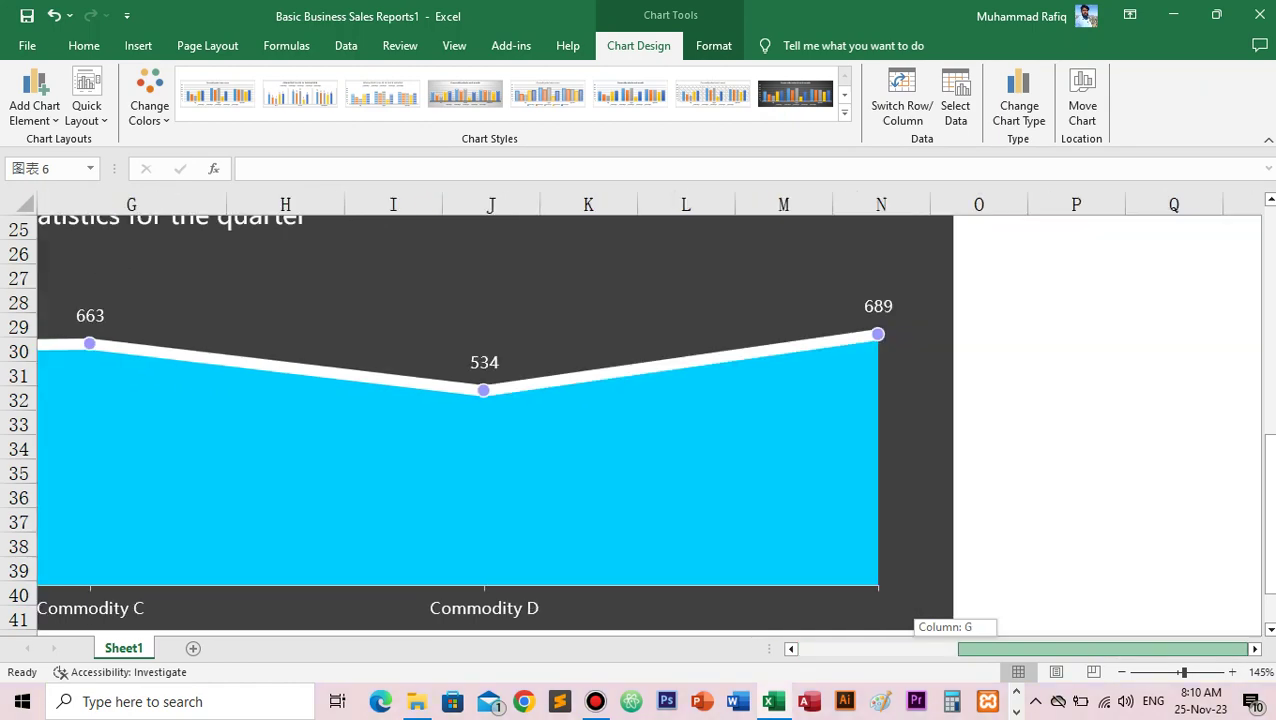
left_click_drag(955, 649, 945, 649)
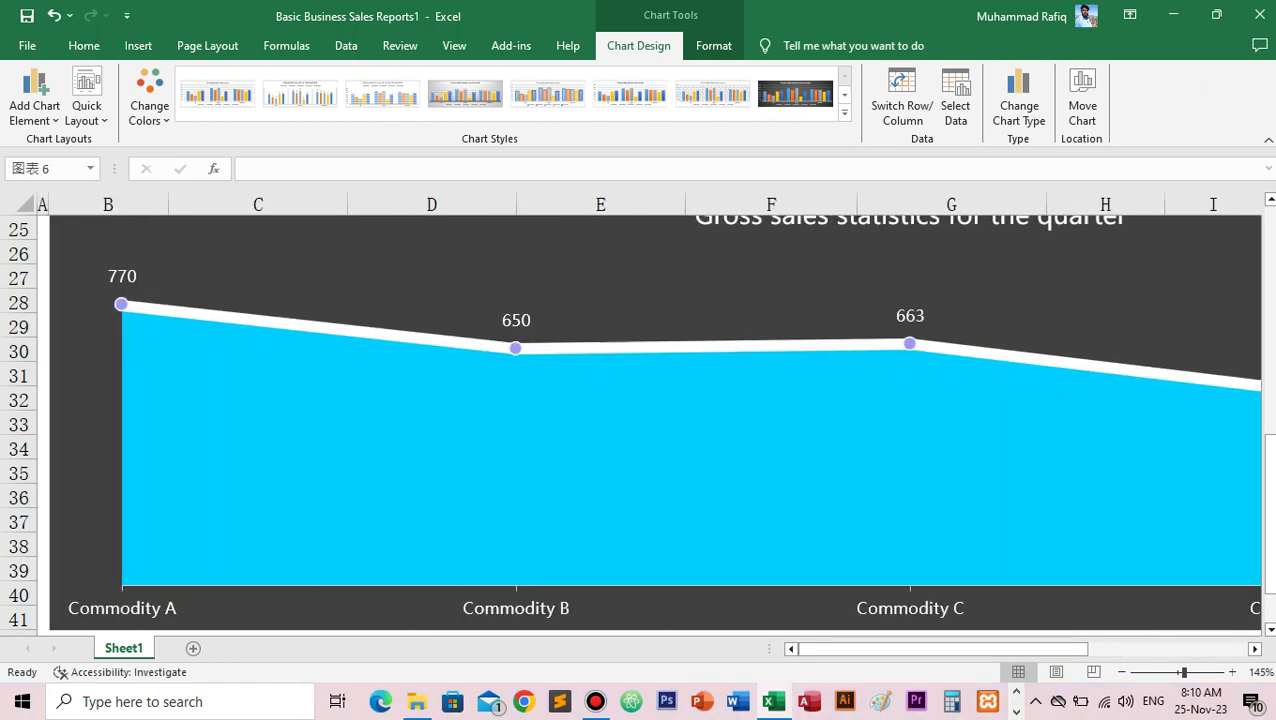
scroll(690, 555, "up", 4)
scroll(600, 552, "up", 2)
scroll(600, 552, "up", 2)
scroll(600, 552, "down", 2, "ctrl")
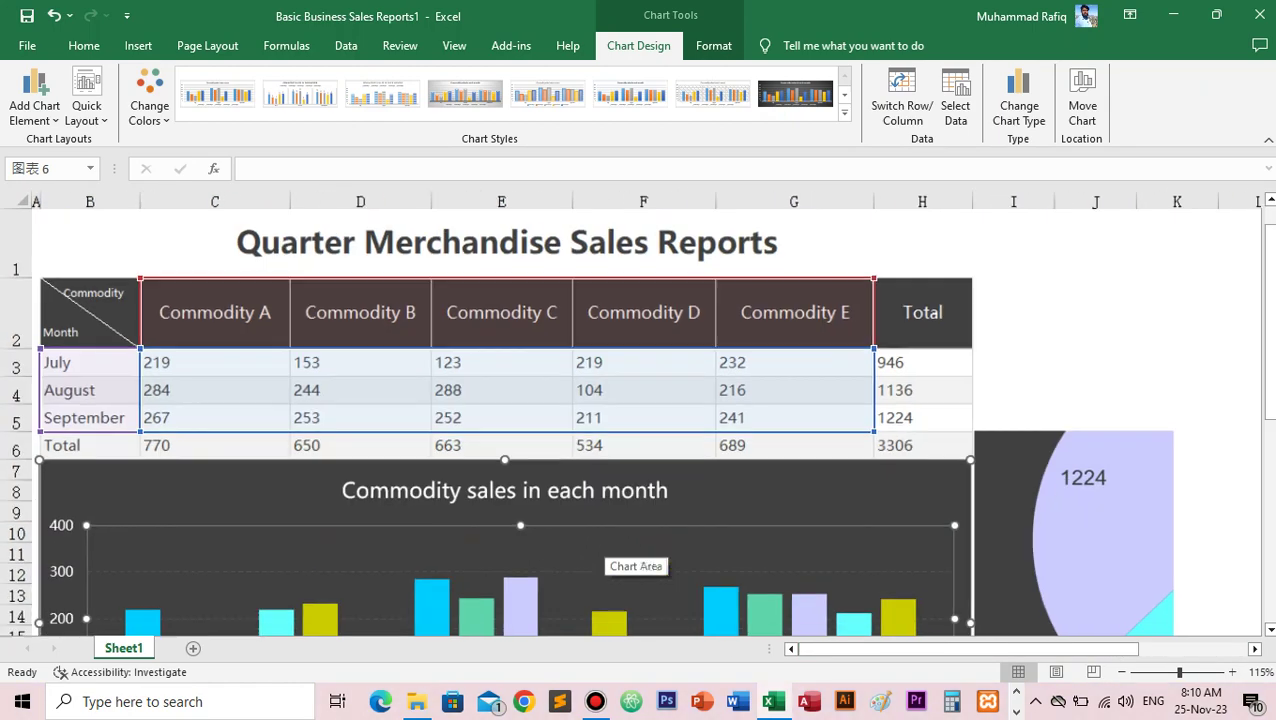
scroll(620, 558, "down", 1, "ctrl")
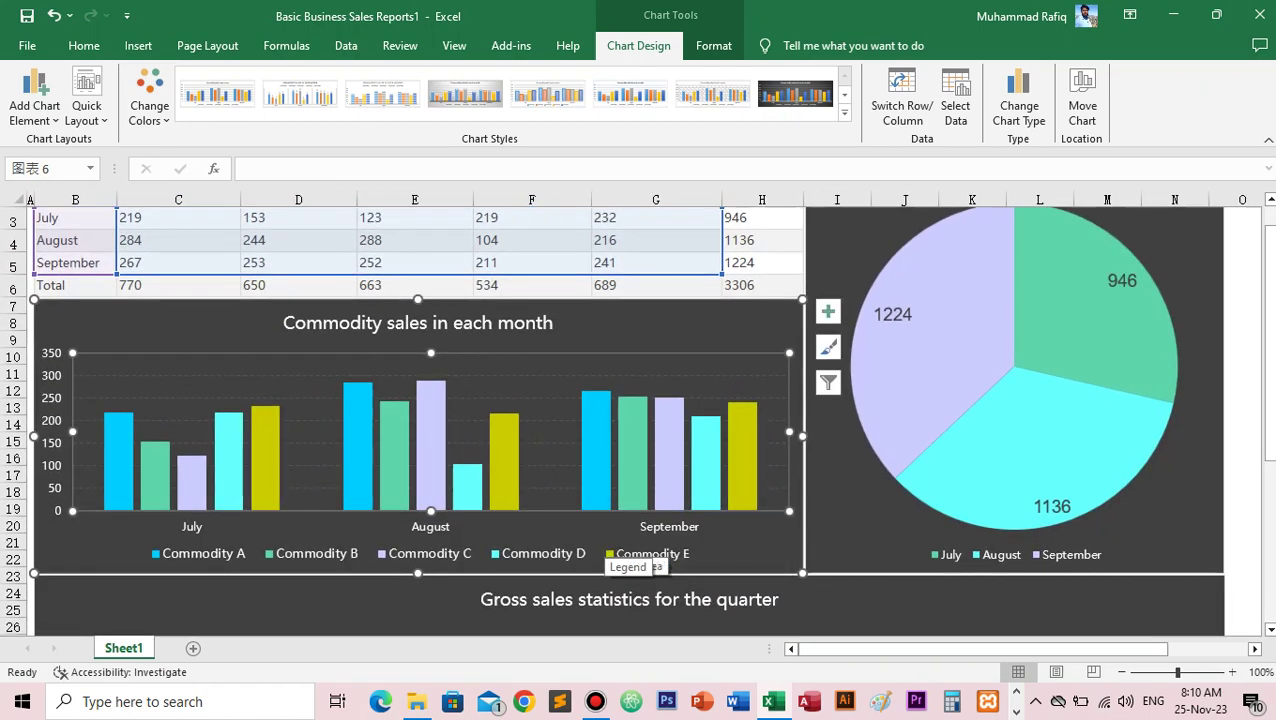
scroll(612, 556, "up", 1)
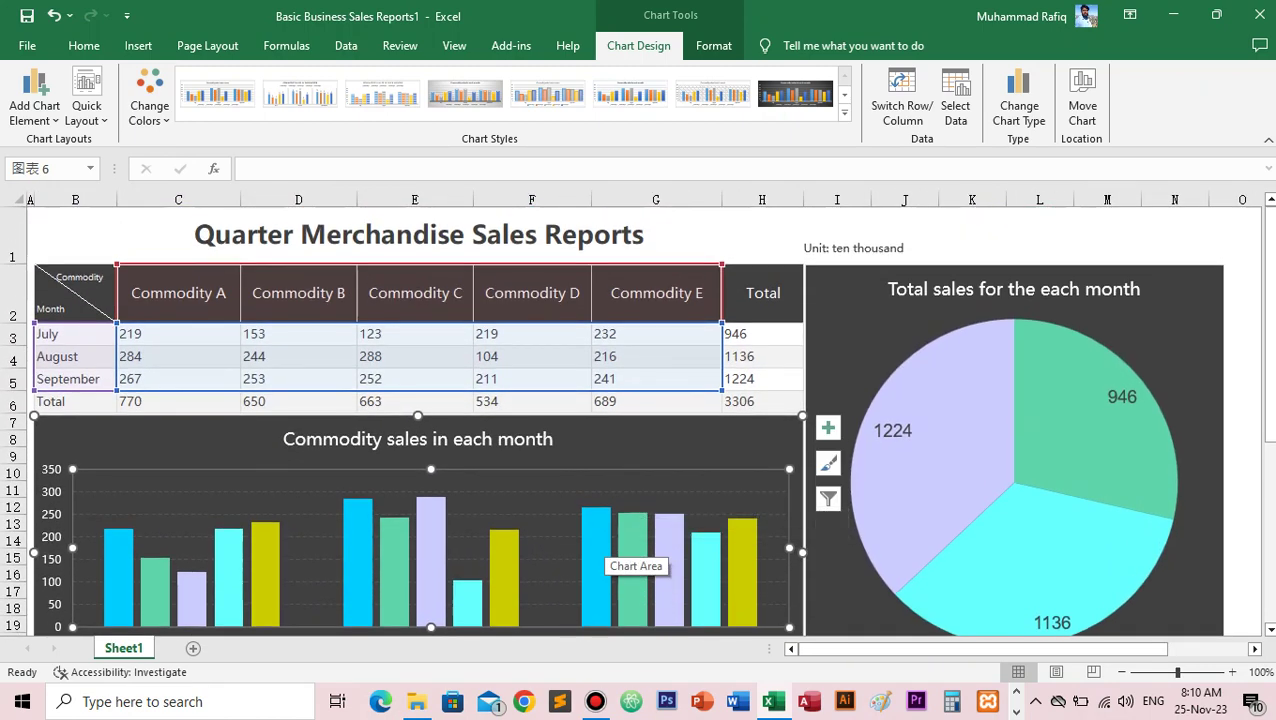
scroll(614, 555, "down", 1, "ctrl")
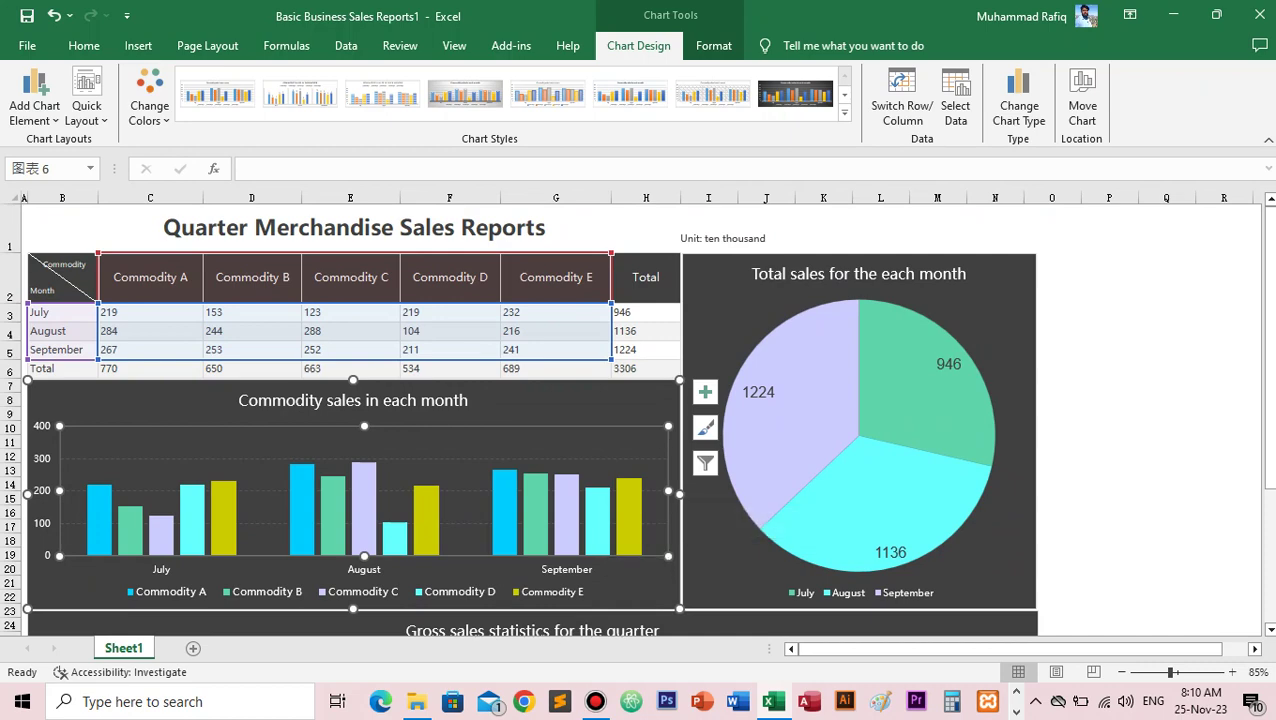
scroll(614, 555, "down", 1, "ctrl")
scroll(614, 555, "down", 1, "ctrl")
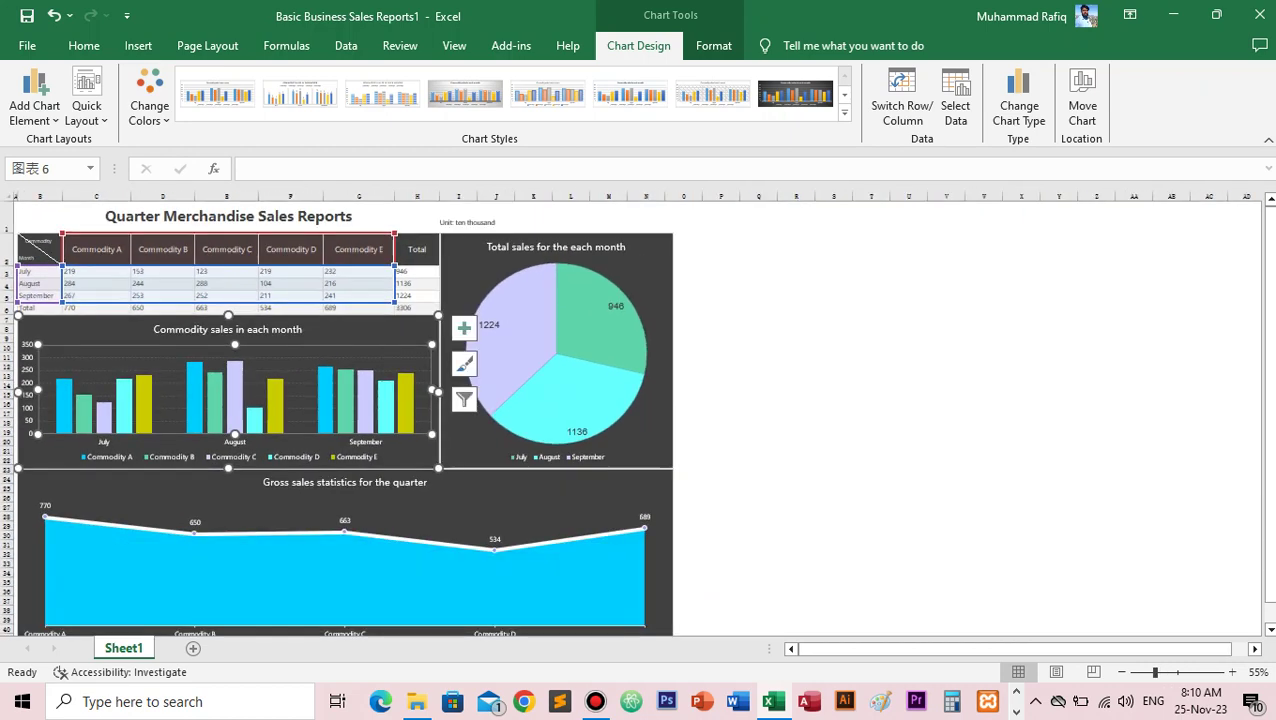
scroll(614, 555, "down", 1, "ctrl")
scroll(614, 555, "up", 1, "ctrl")
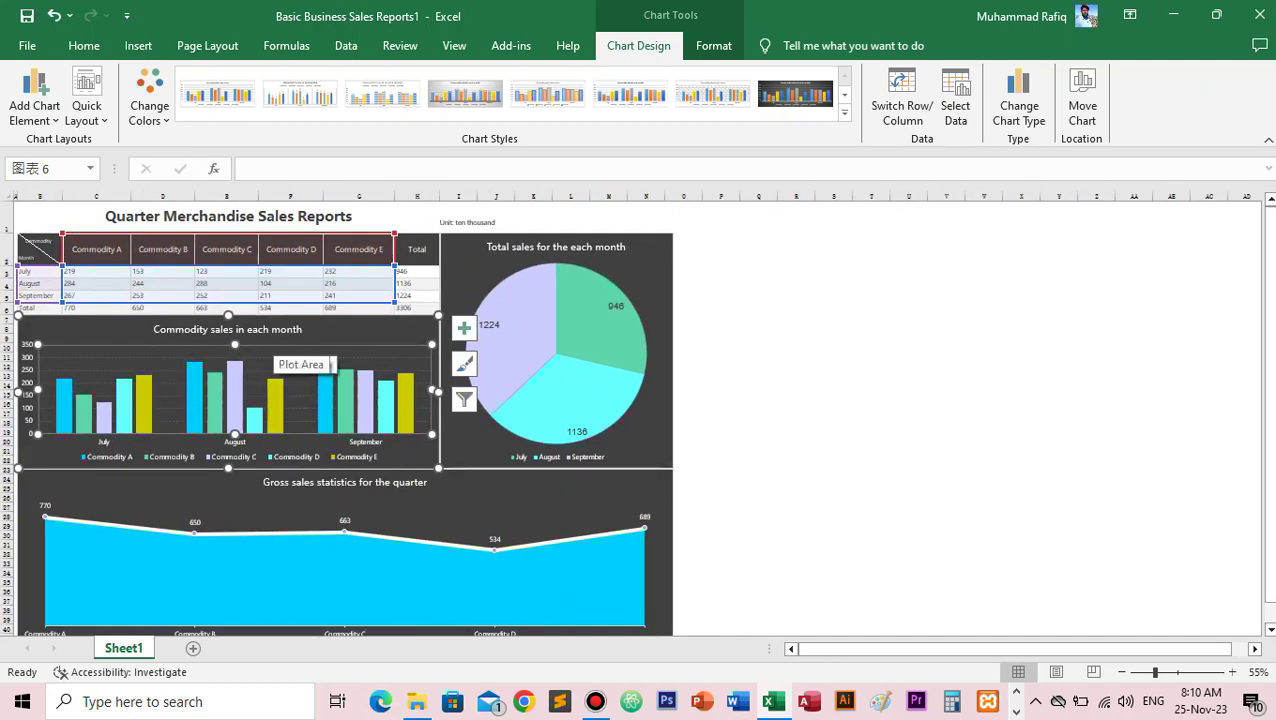
scroll(300, 360, "up", 1, "ctrl")
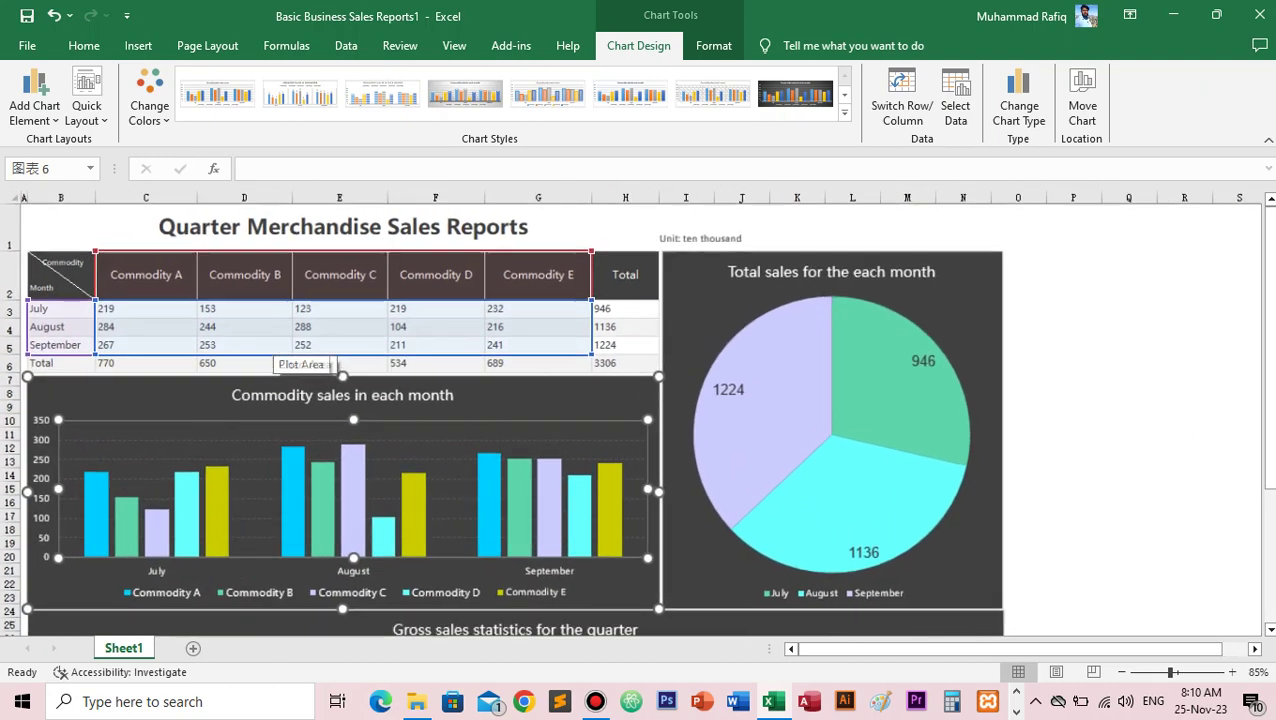
scroll(300, 360, "up", 1, "ctrl")
scroll(300, 360, "up", 1, "ctrl")
scroll(300, 360, "up", 1)
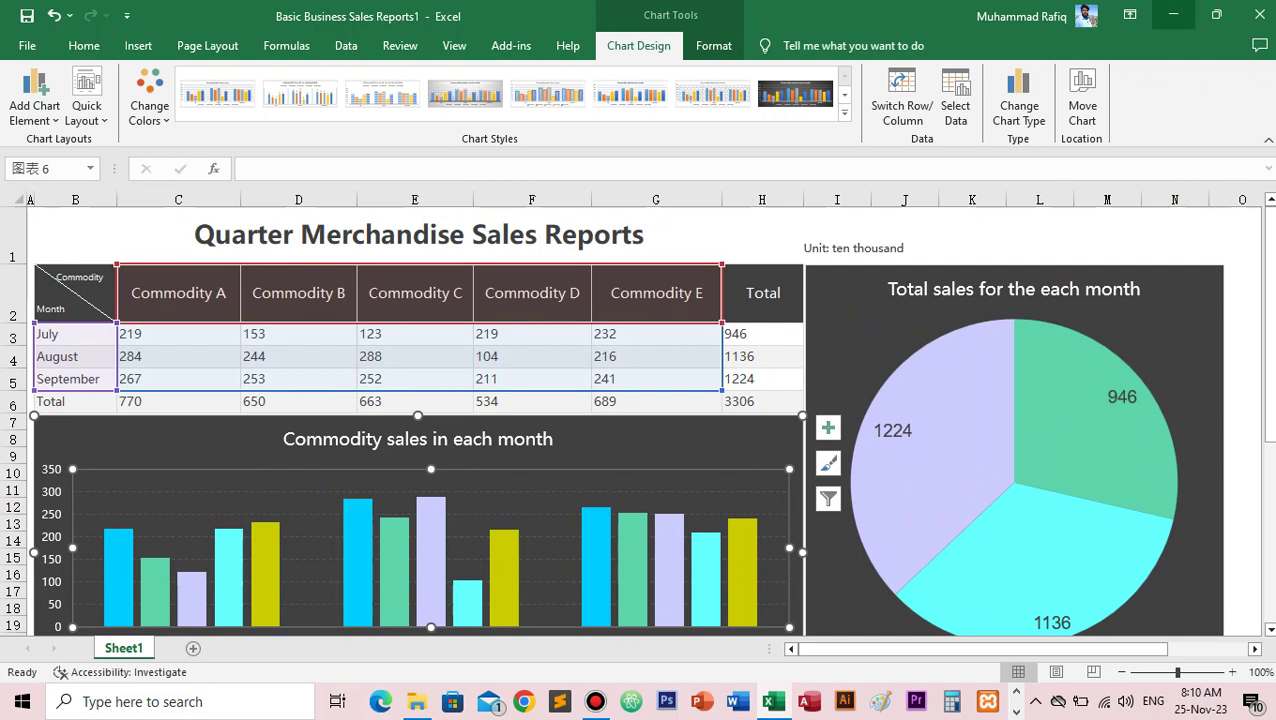
Switch the ribbon display option to Auto-hide Ribbon and scroll down the dashboard
left_click(1129, 15)
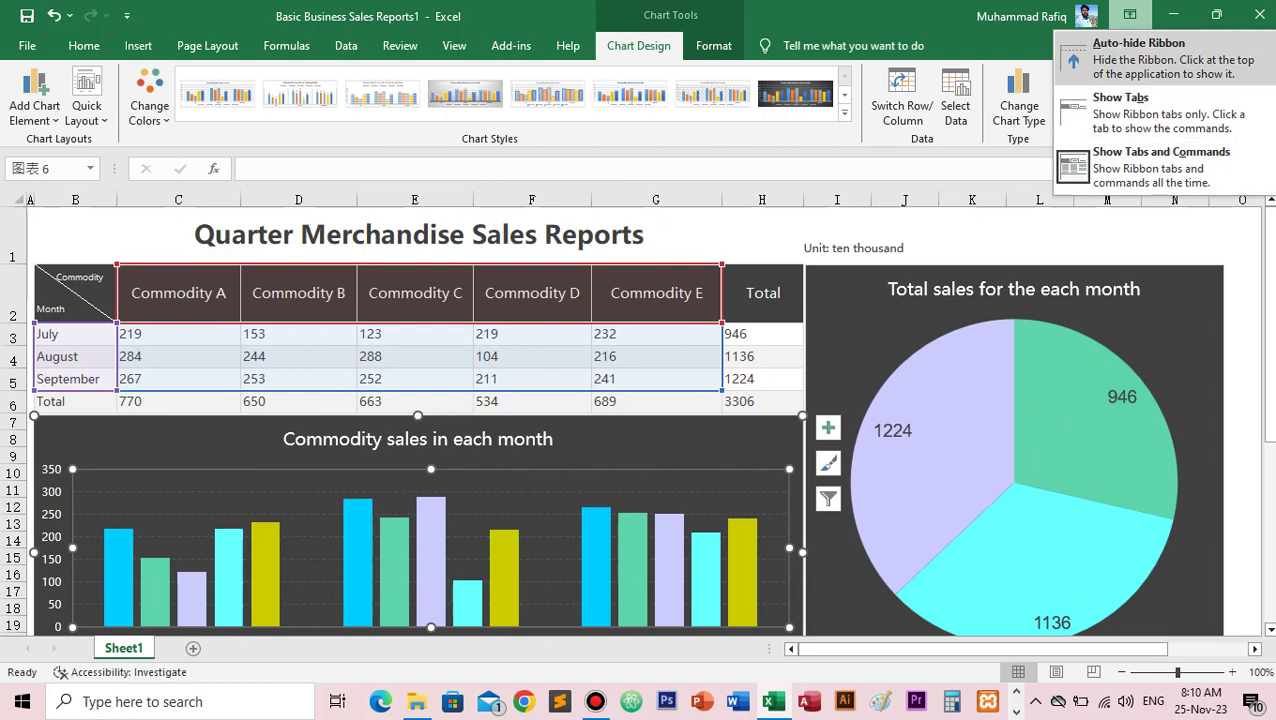
left_click(1140, 55)
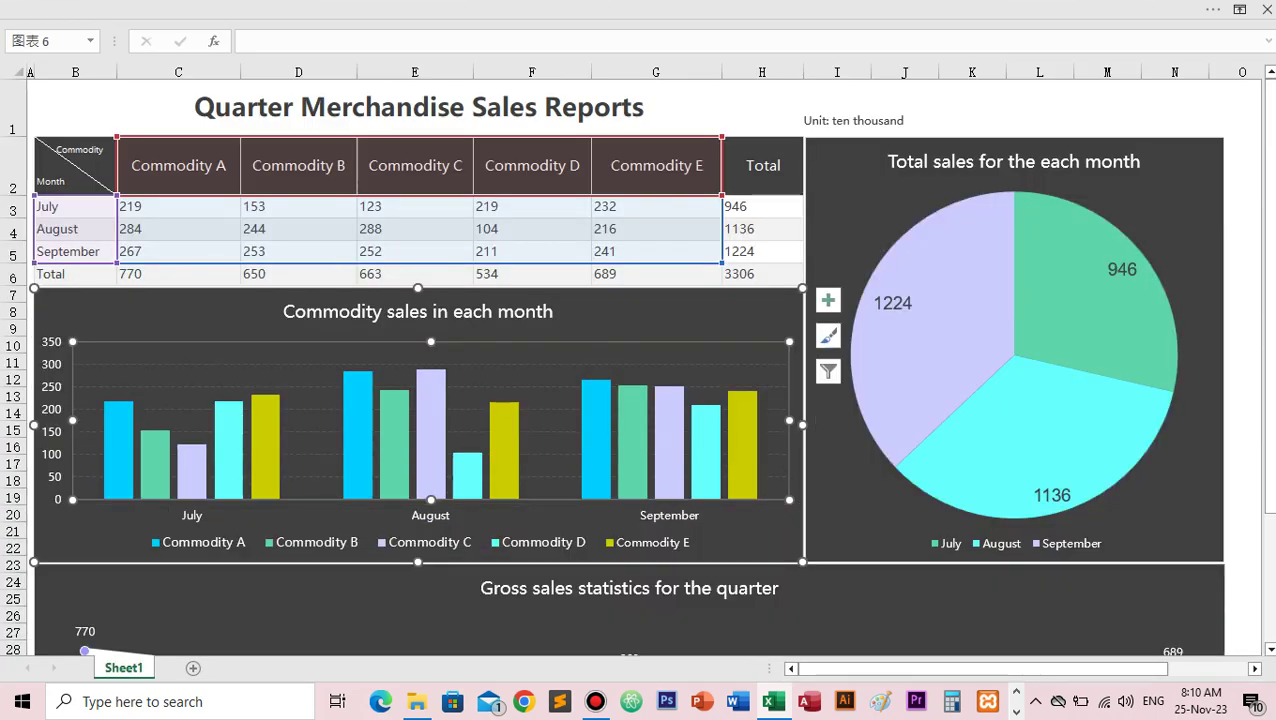
scroll(792, 250, "down", 1)
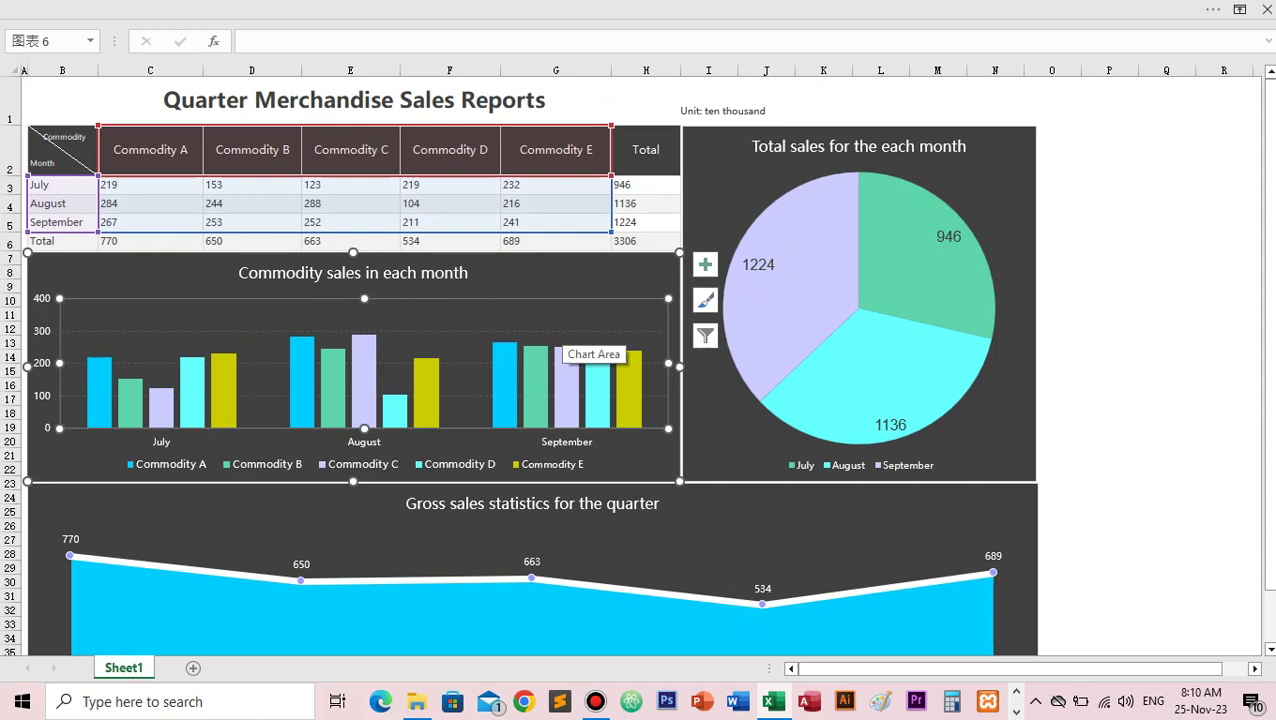
left_click(646, 184)
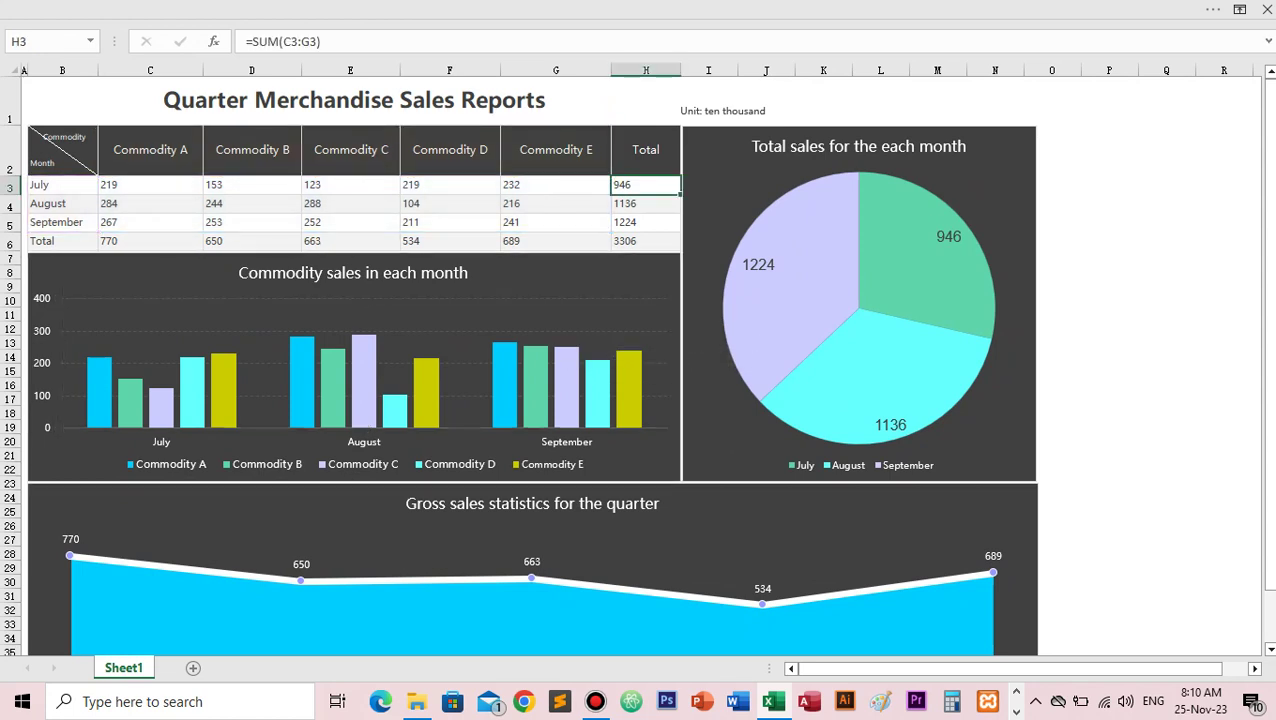
key("Down")
key("Down")
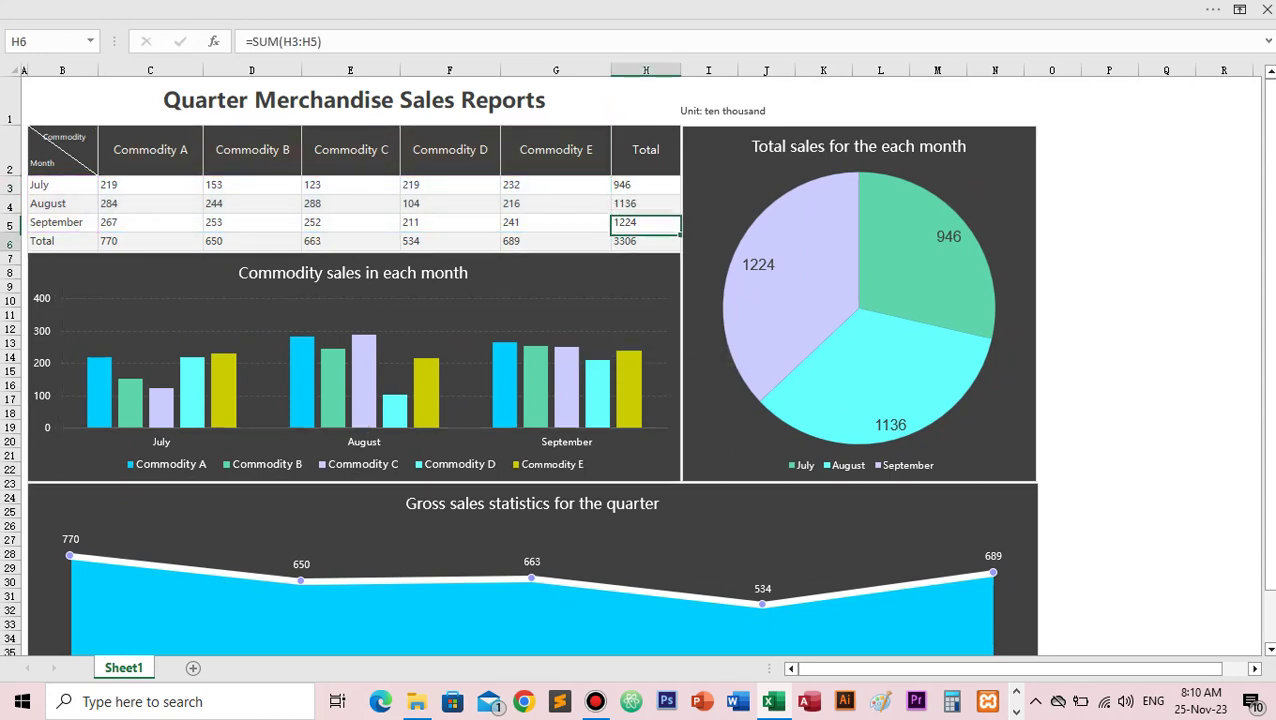
key("Down")
left_click(556, 241)
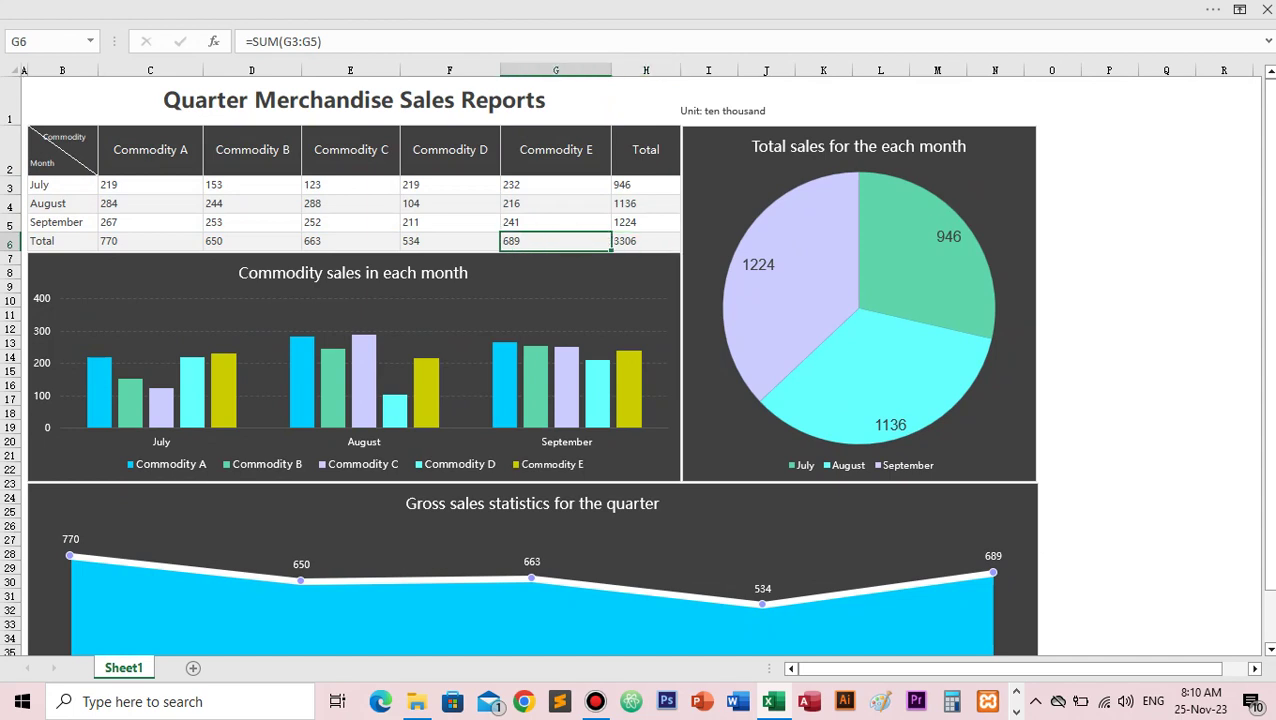
left_click(150, 241)
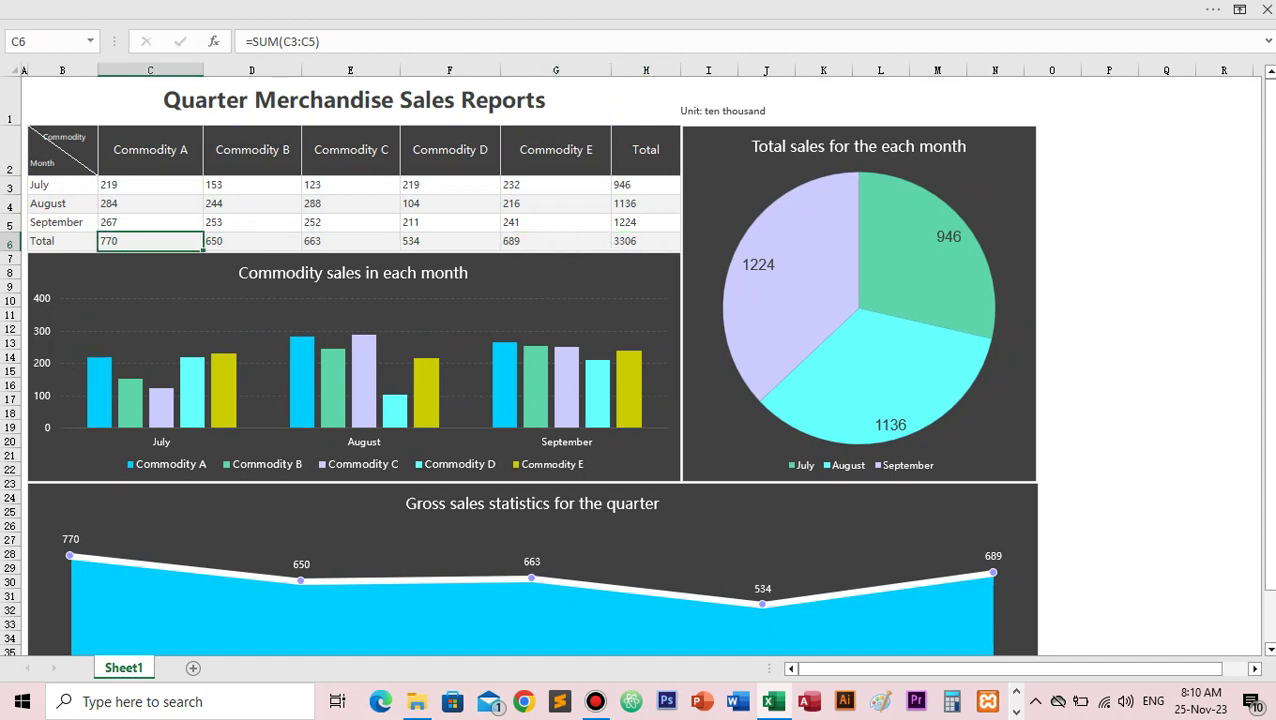
left_click(150, 184)
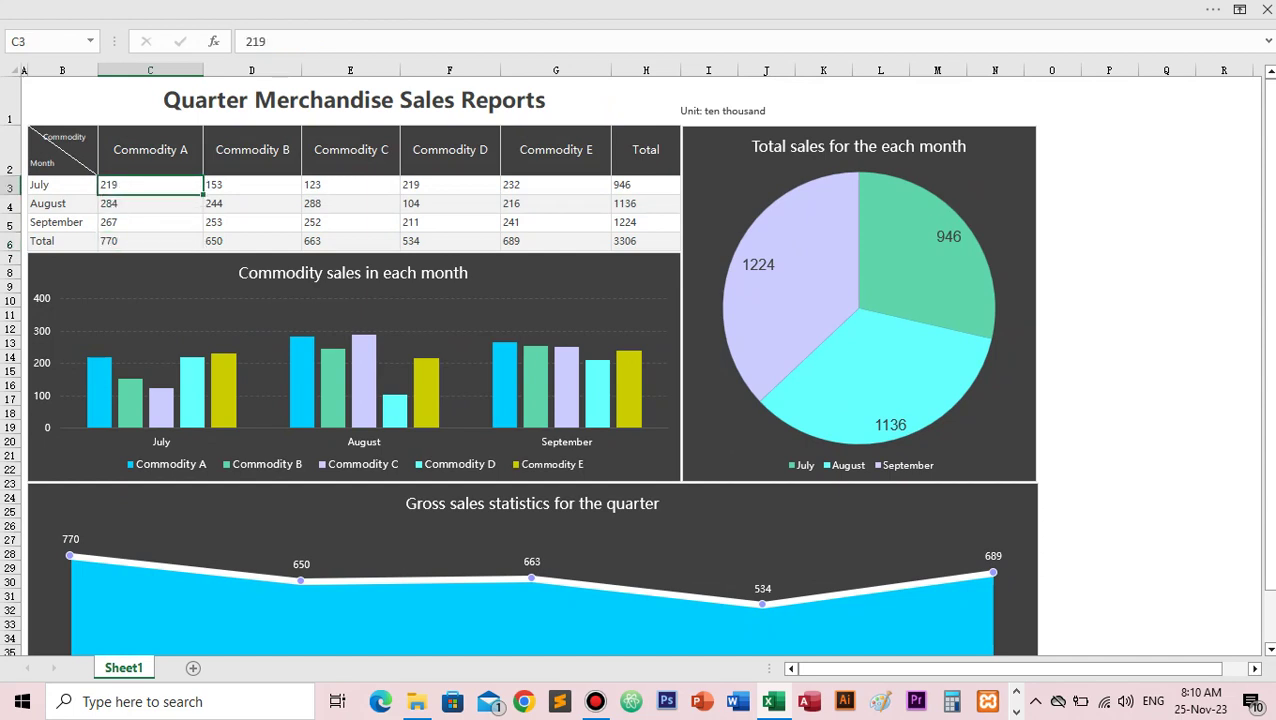
left_click(645, 184)
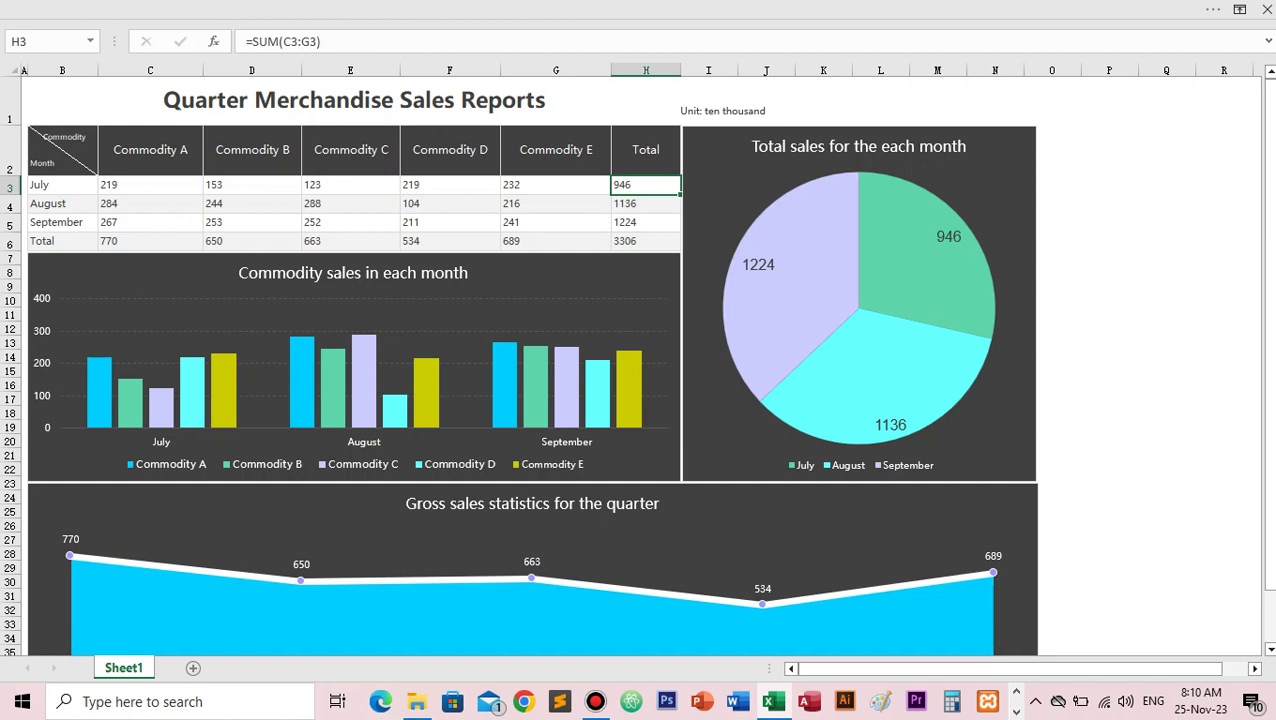